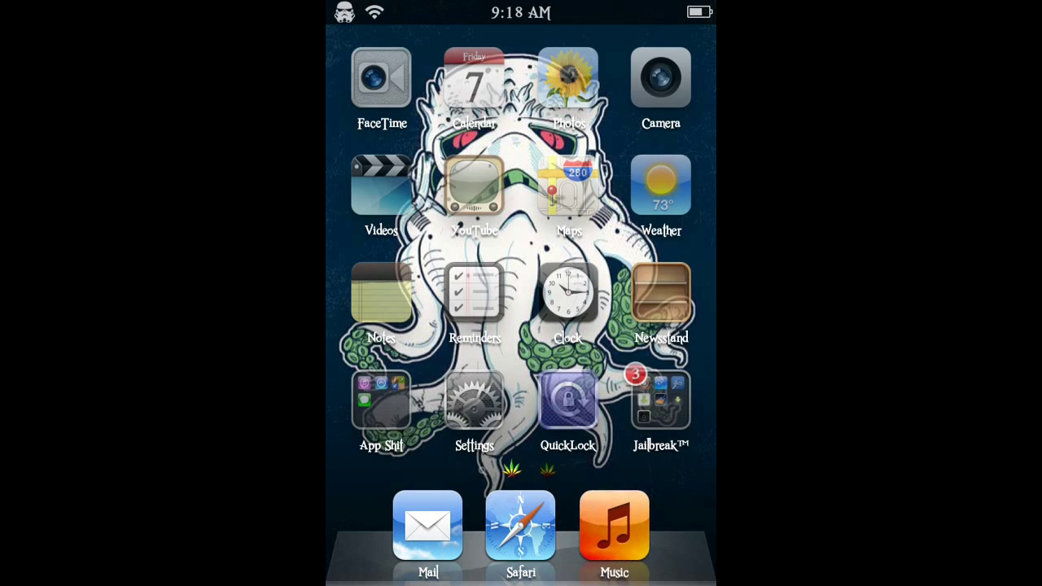
Launch Settings, scroll to the tweak entries and open SwipeShiftCaret's preferences (Move Style: Continual)
click(475, 401)
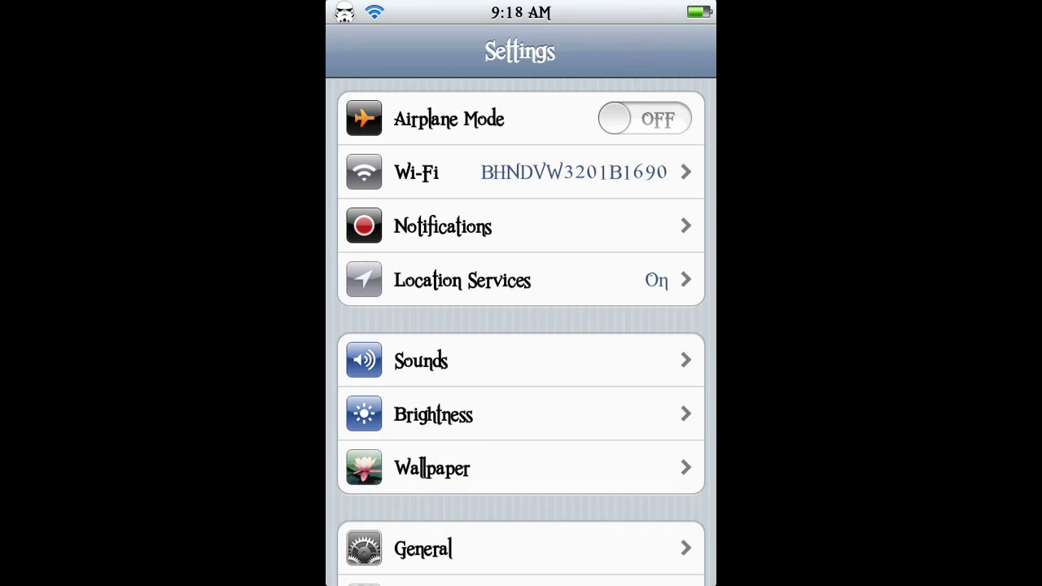
drag(619, 481, 639, 344)
drag(651, 456, 657, 233)
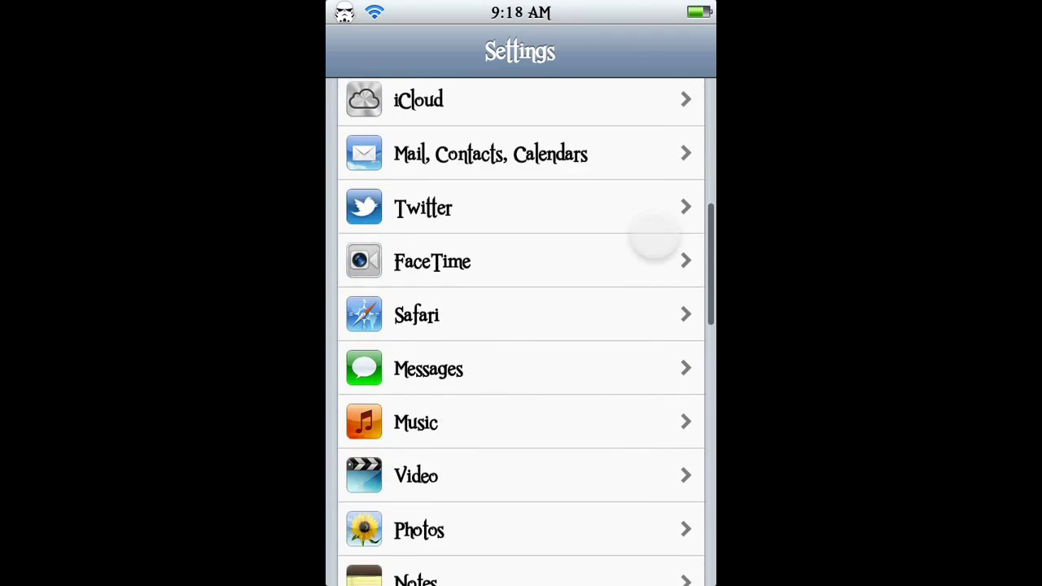
drag(611, 481, 605, 320)
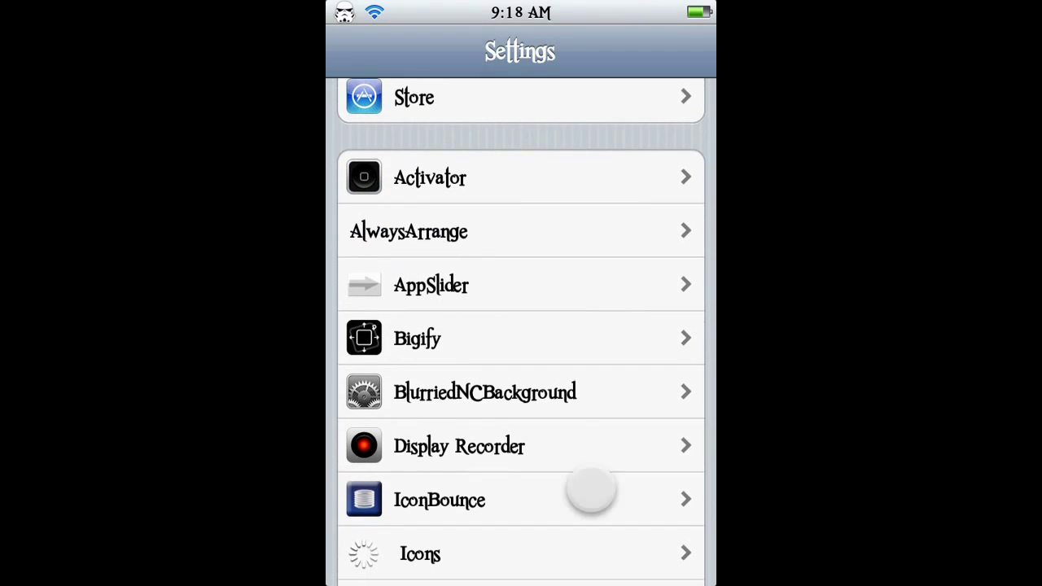
drag(592, 489, 602, 367)
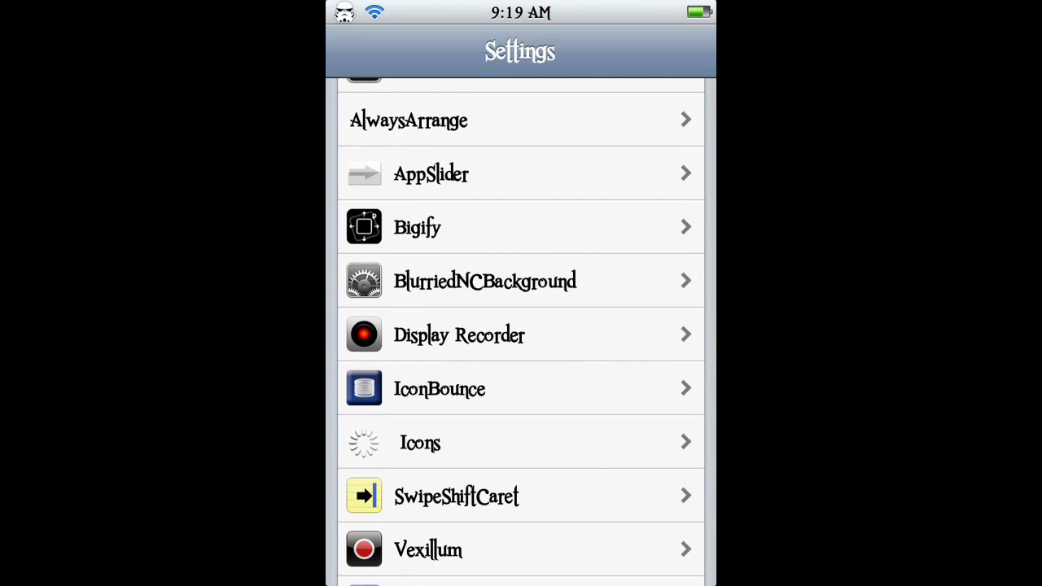
drag(633, 480, 647, 366)
drag(624, 461, 634, 389)
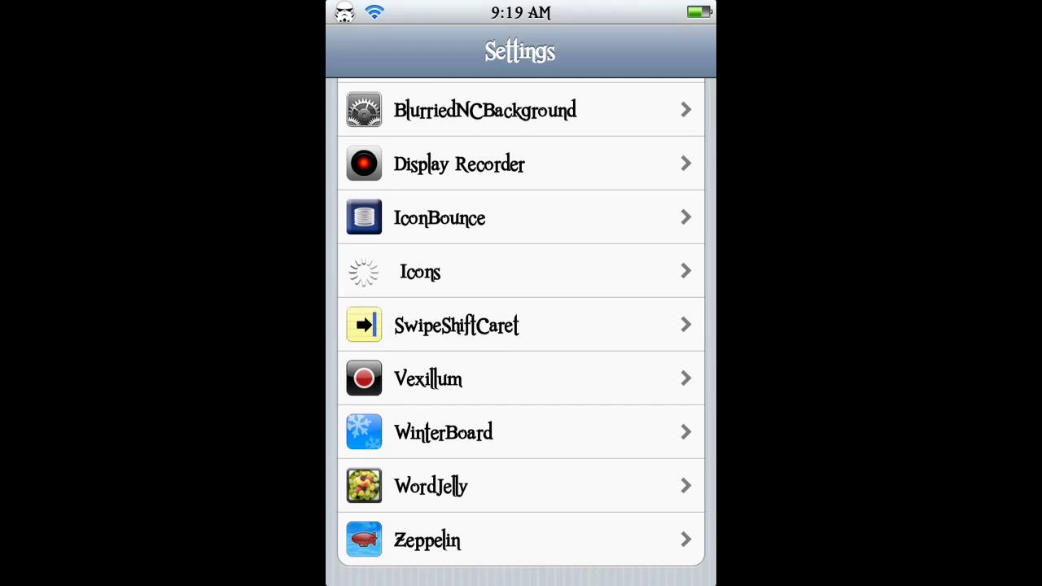
click(456, 326)
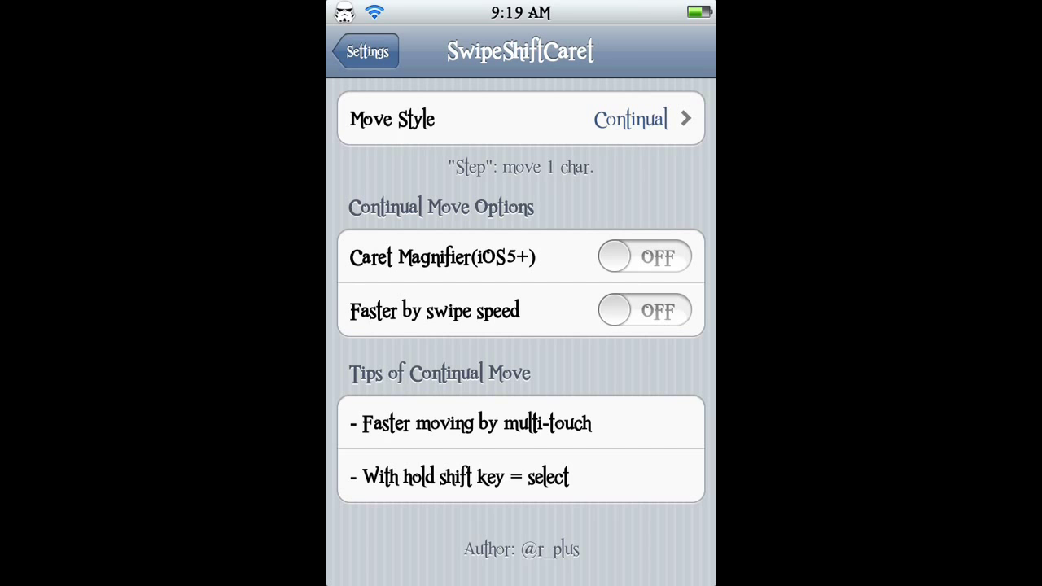
click(359, 51)
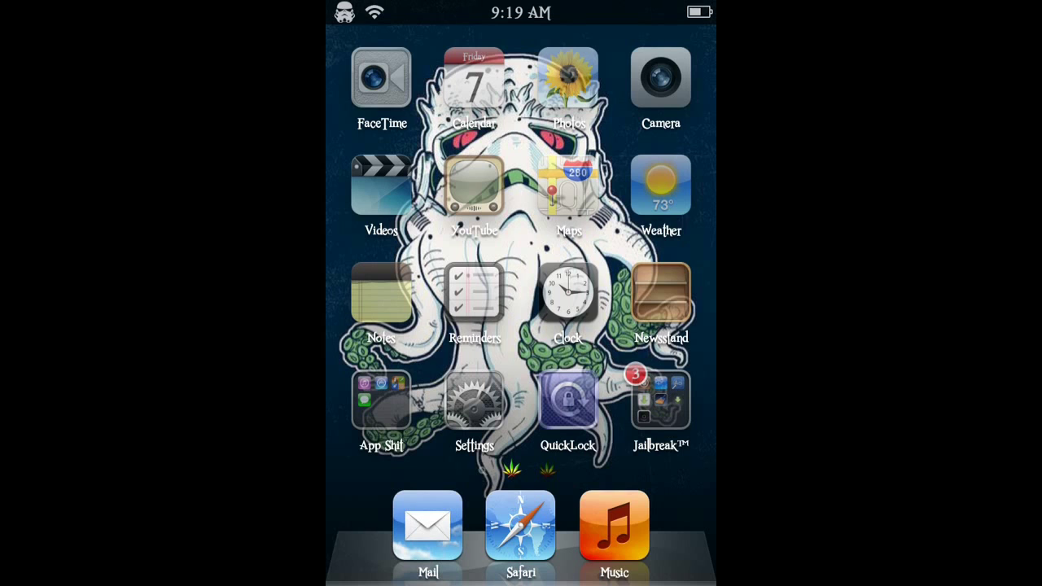
click(427, 525)
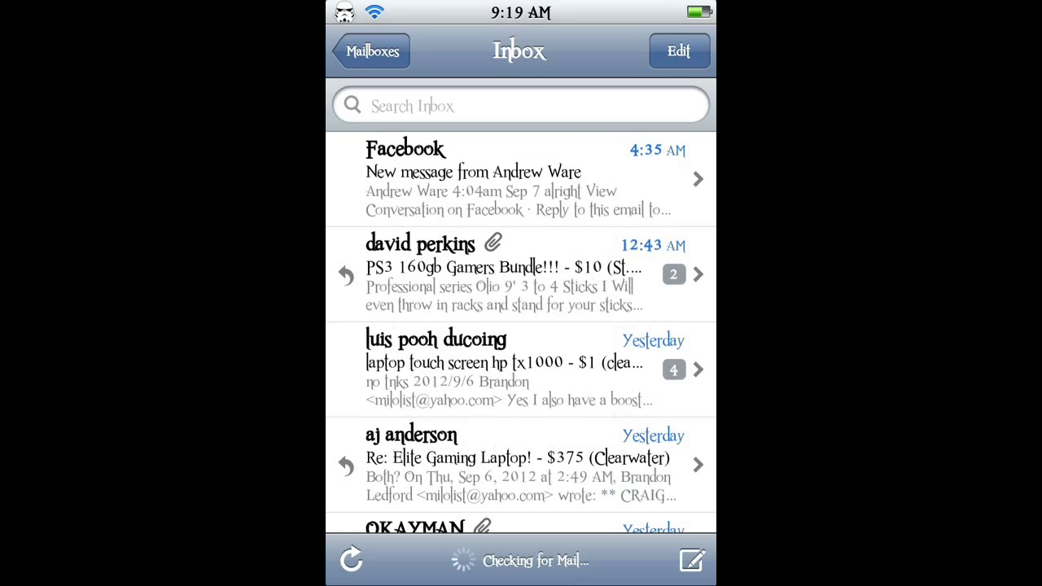
click(504, 274)
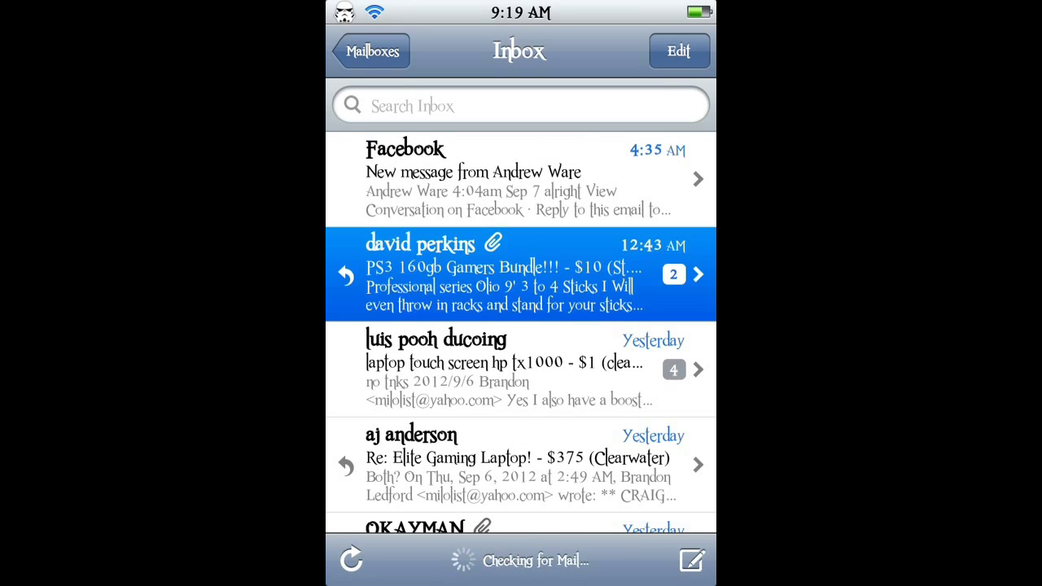
click(571, 154)
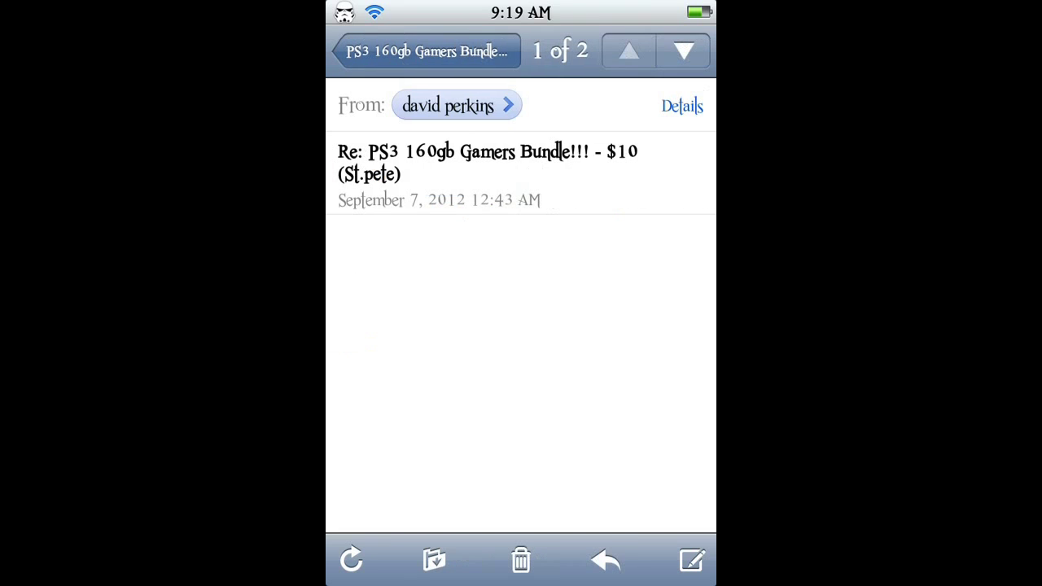
click(606, 560)
click(596, 285)
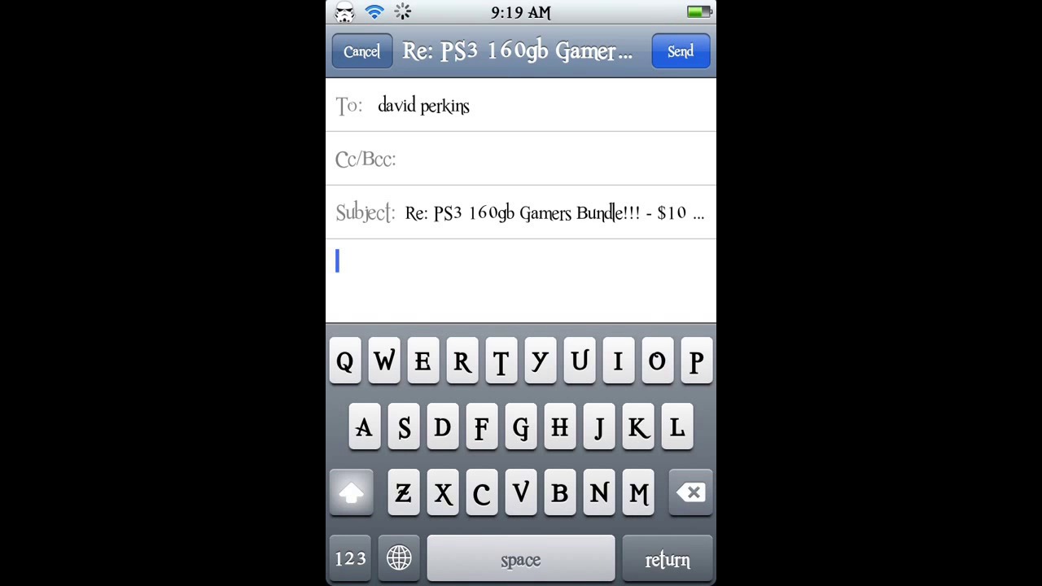
Type the test string 'fjdshakagshaj' into the reply body above the Sent from my iPod signature
text(Fjshsgehsfgg)
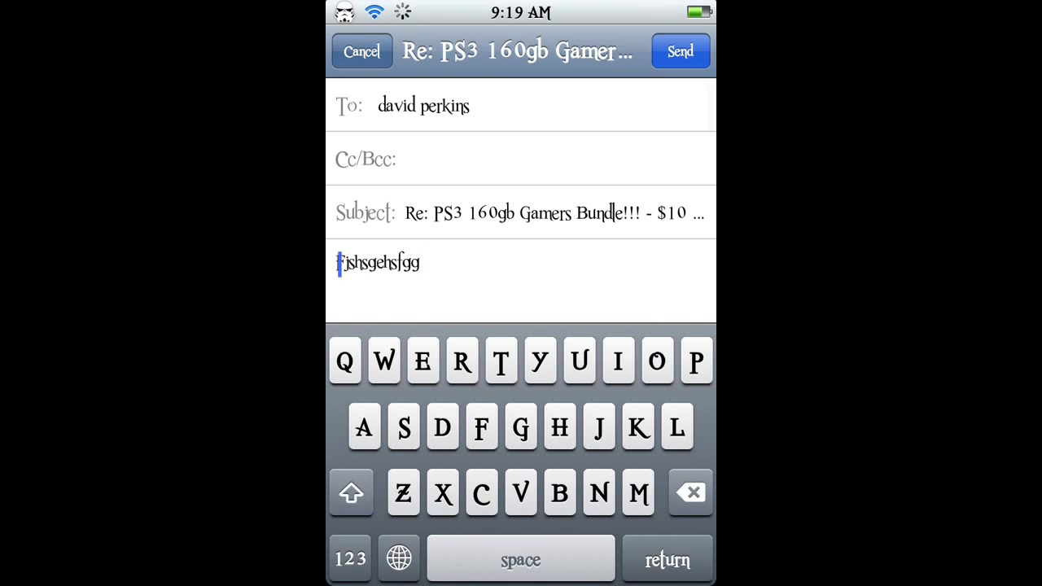
click(542, 291)
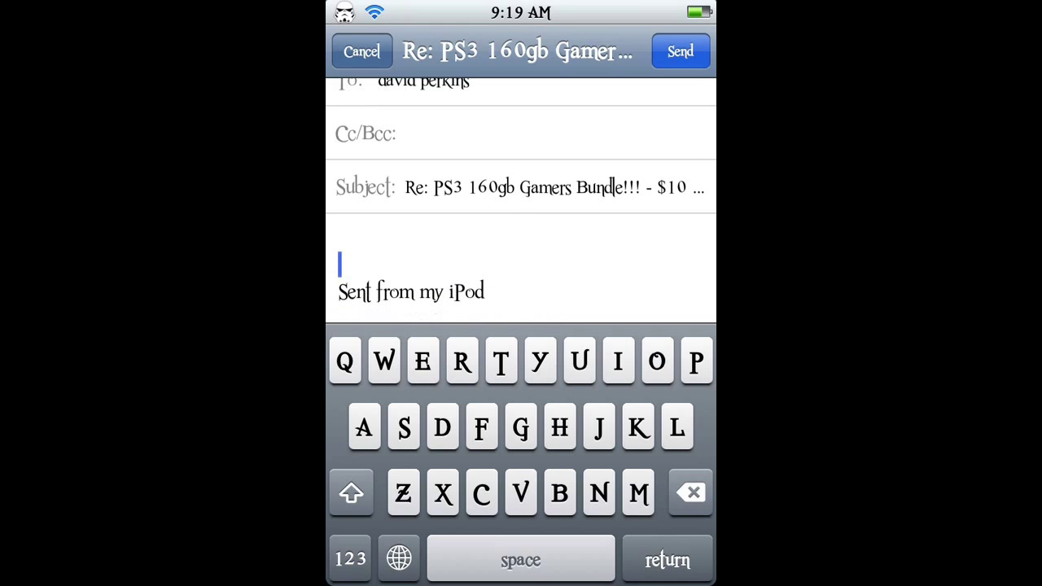
text(fjdshakagsh)
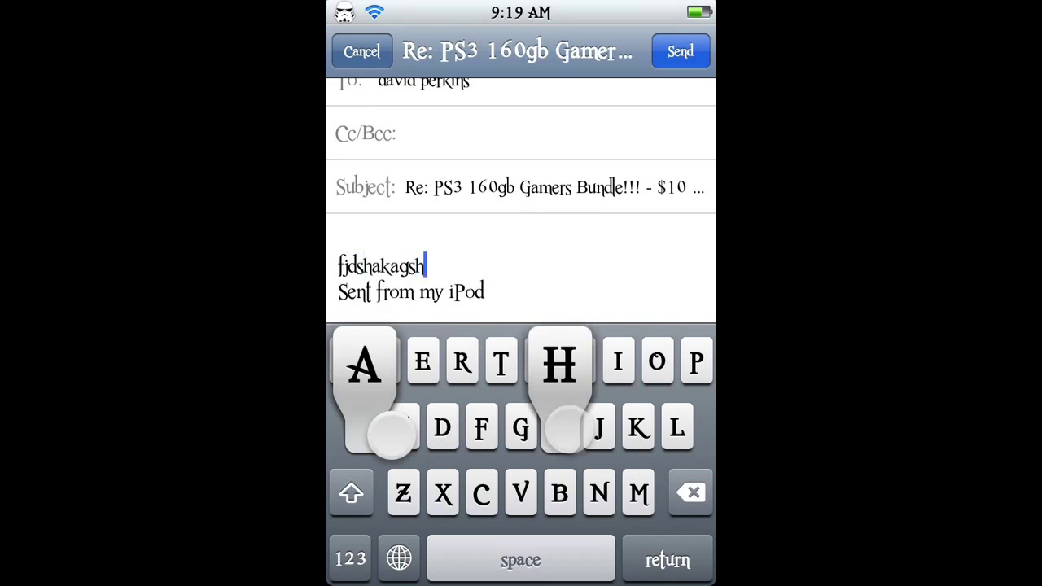
text(aj)
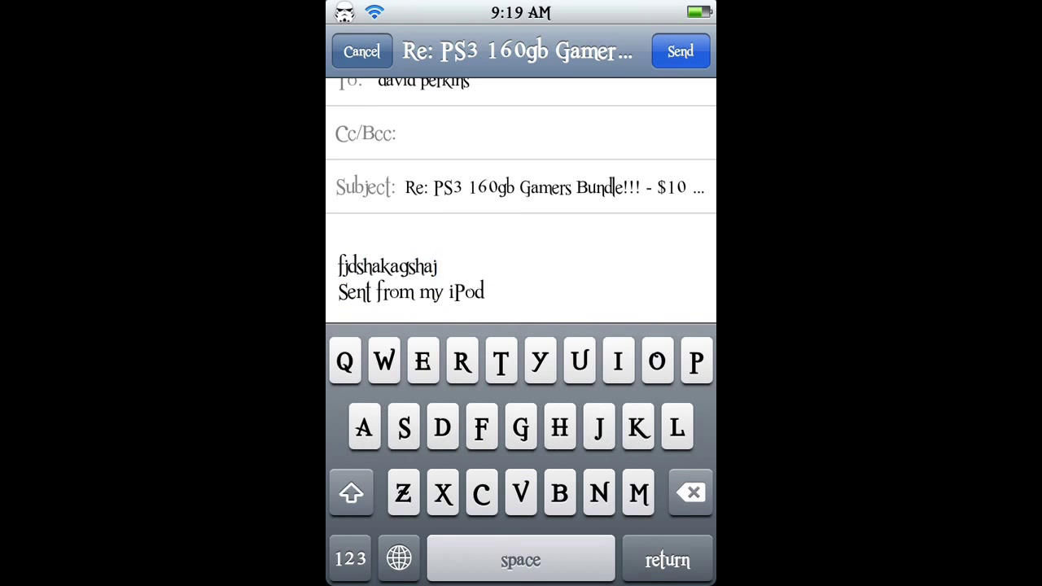
click(655, 298)
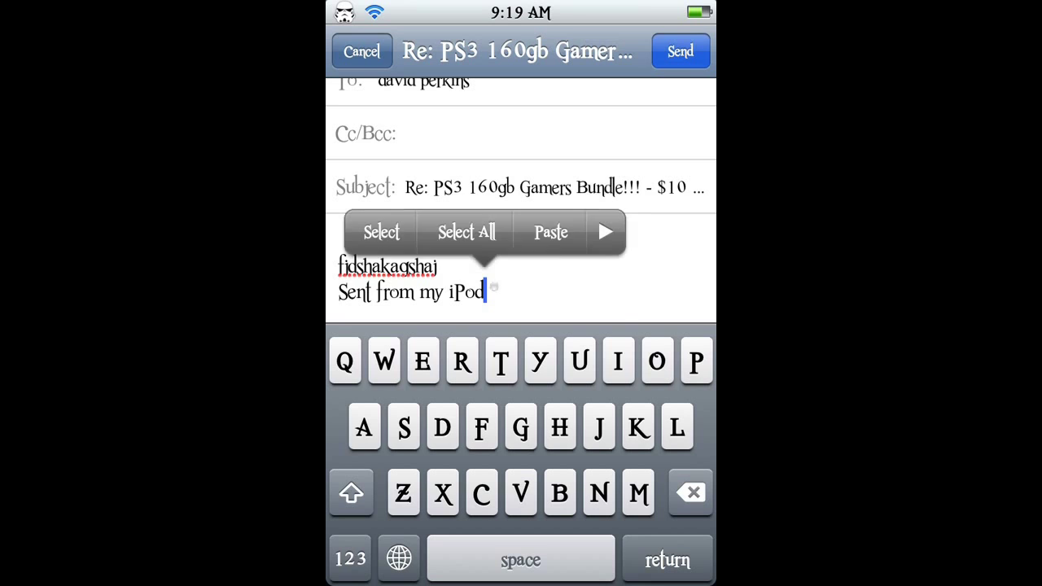
Try Select All, then check the misspelled word for spelling suggestions twice
click(468, 233)
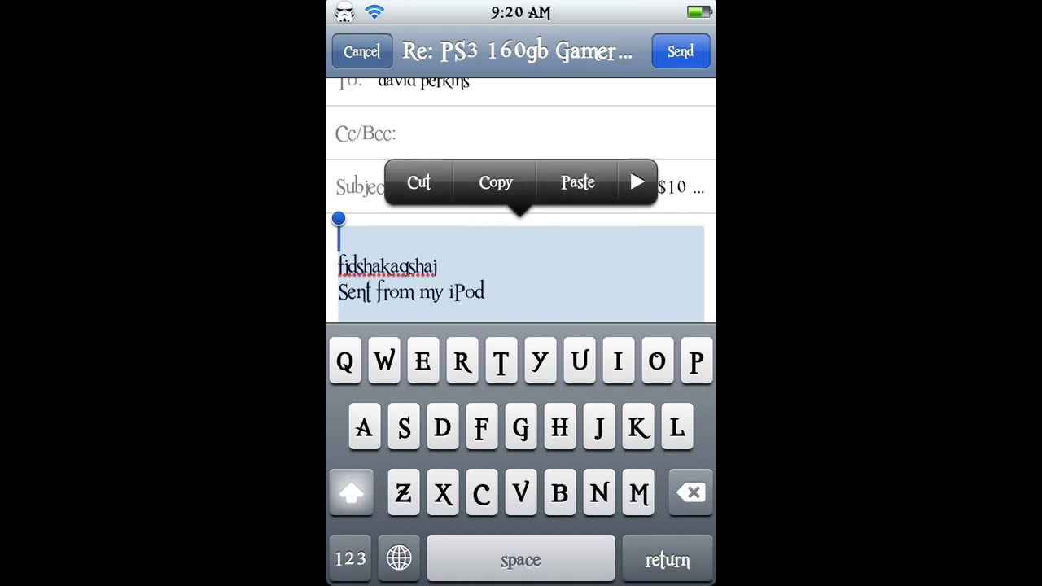
click(487, 292)
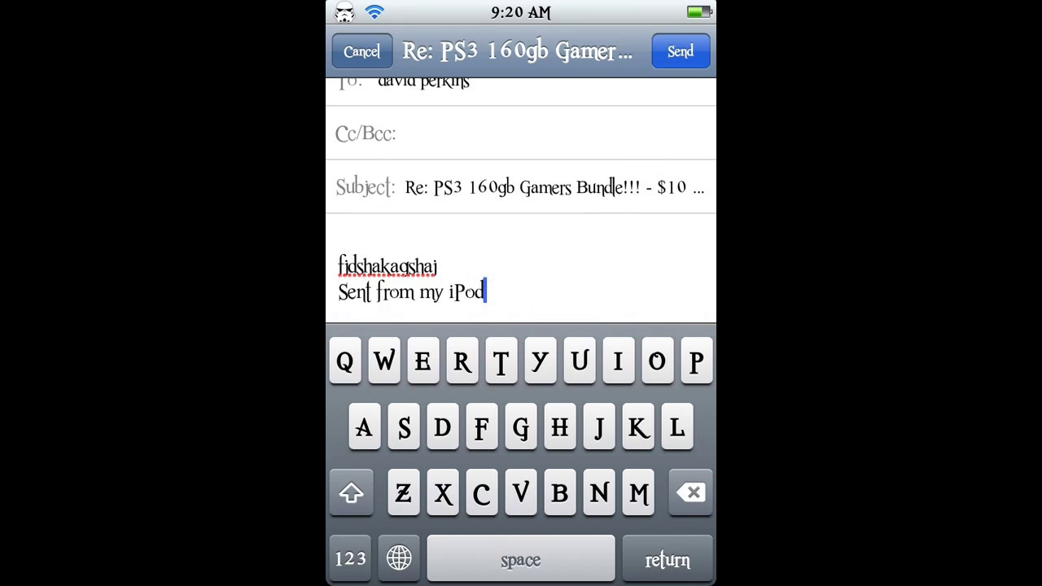
click(388, 267)
click(559, 296)
click(489, 271)
click(462, 264)
Position the caret inside the test word using SwipeShiftCaret swipes and the Left key
click(400, 266)
drag(631, 272, 559, 289)
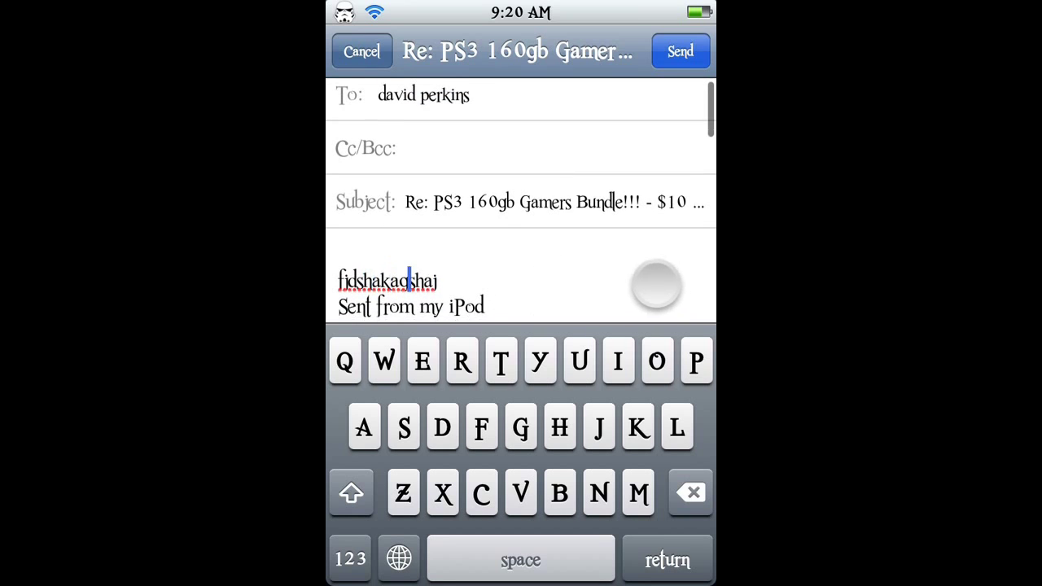
mouse_move(657, 285)
mouse_down()
mouse_move(562, 289)
mouse_move(679, 267)
mouse_up()
click(408, 268)
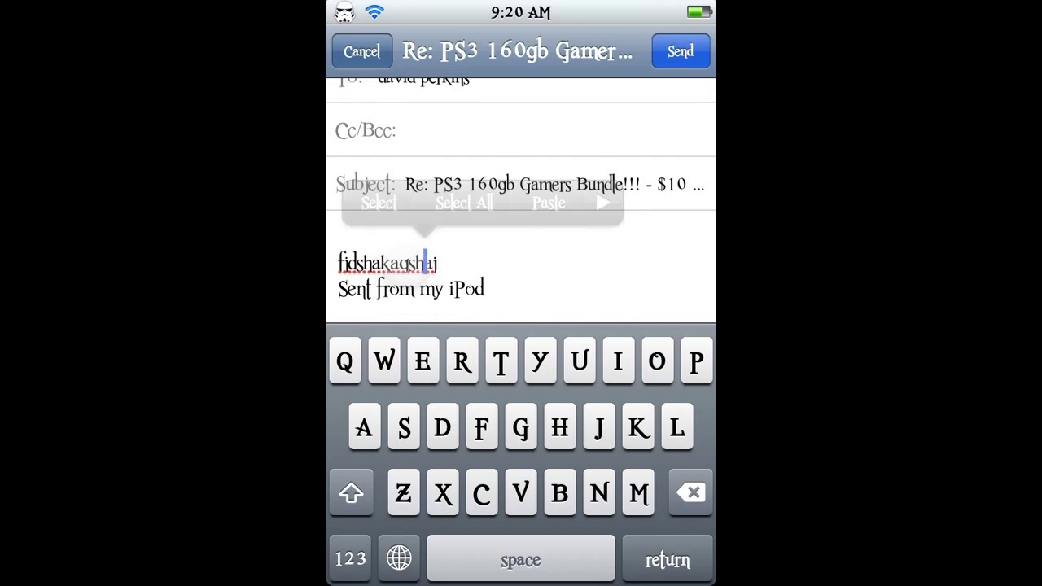
click(399, 263)
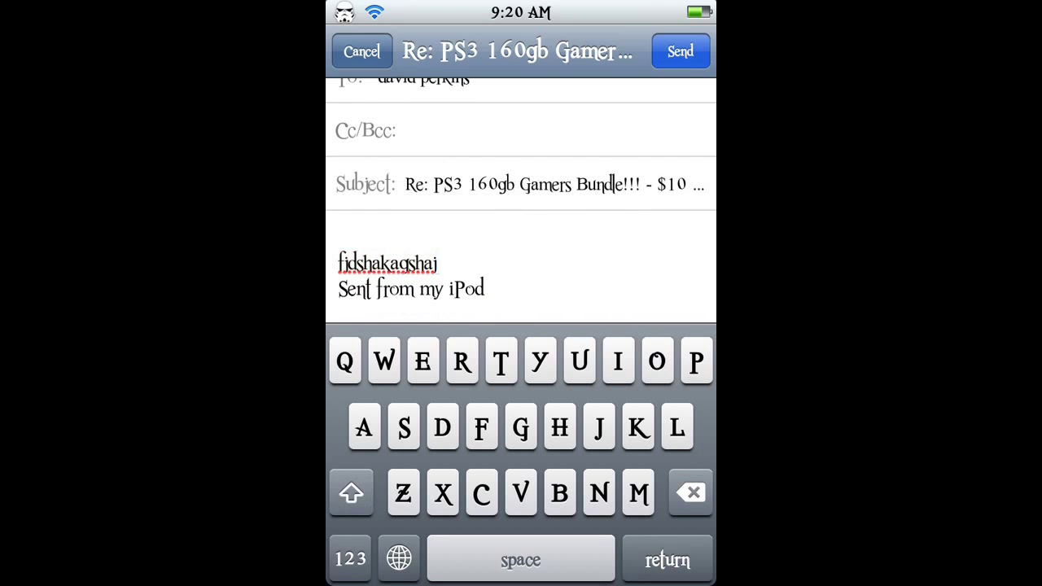
key(Left)
key(Left)
key(Left)
key(Left)
key(Left)
key(Left)
key(Left)
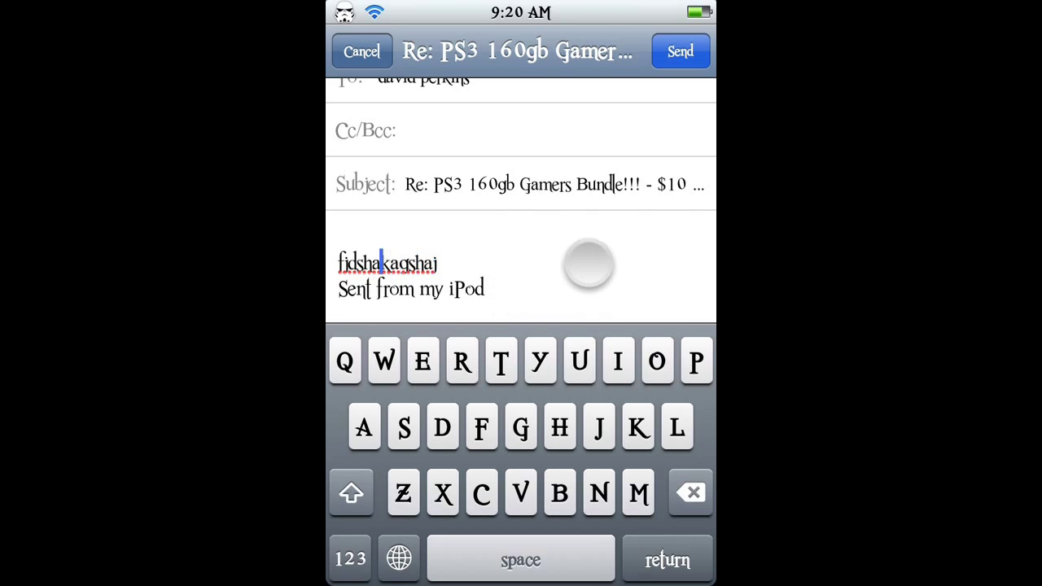
Edit letters mid-word, deleting and restoring the k and the g after 'fjds'
click(692, 493)
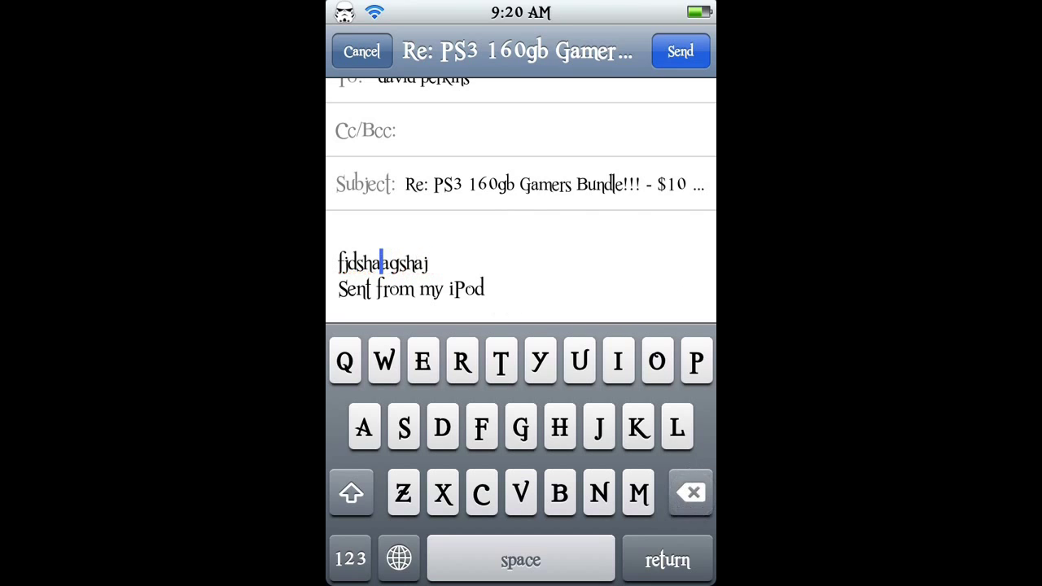
click(696, 361)
click(692, 493)
click(638, 428)
drag(611, 274, 557, 275)
click(692, 492)
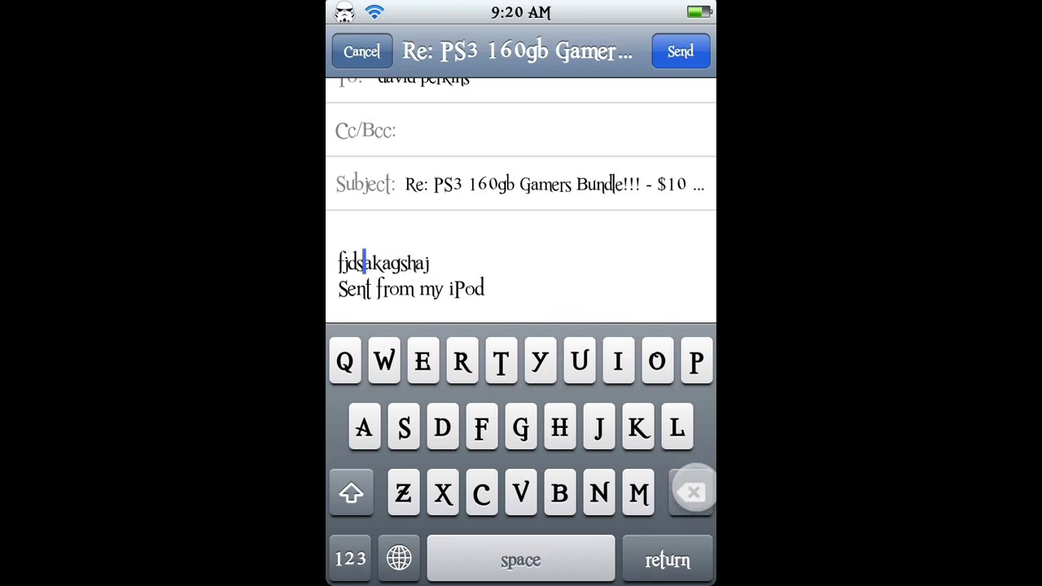
click(521, 428)
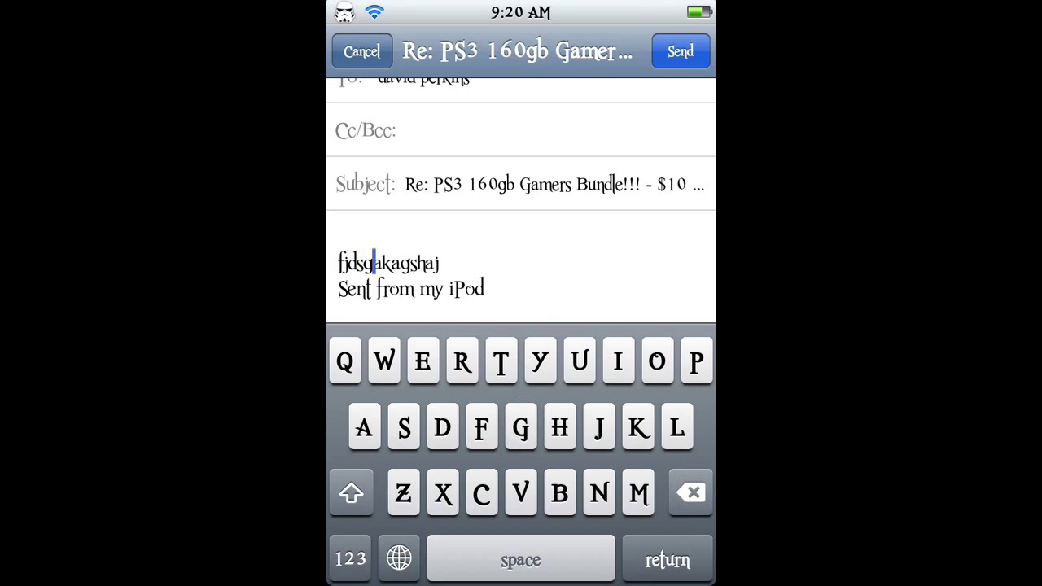
click(692, 493)
click(696, 361)
click(692, 493)
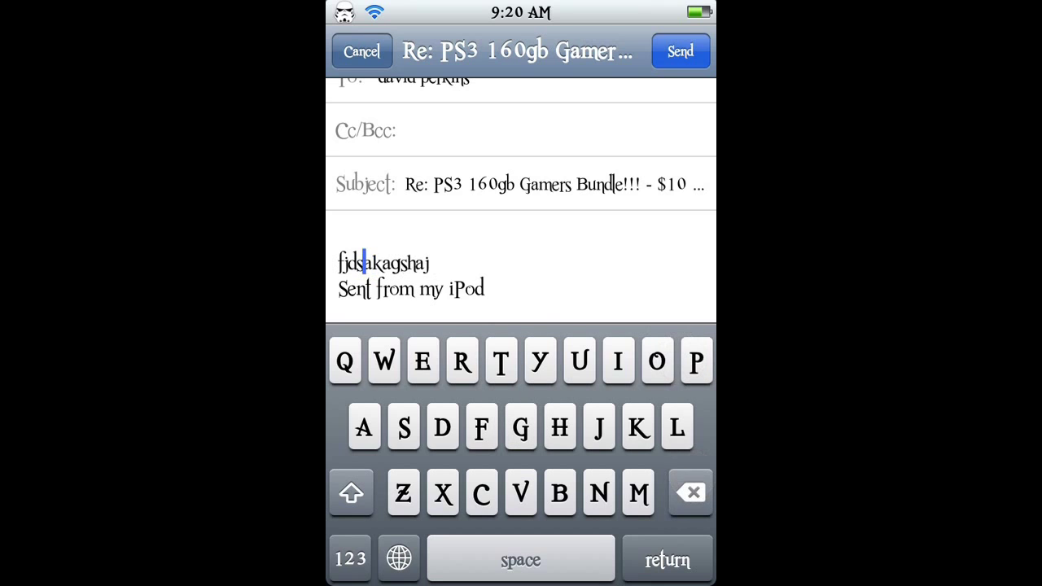
click(521, 429)
Replace the leading f with P and trim the end until the line reads 'Pjd'
mouse_move(609, 241)
mouse_down()
mouse_move(519, 259)
mouse_move(567, 256)
mouse_up()
click(692, 492)
click(696, 360)
click(635, 270)
click(692, 489)
click(692, 492)
click(676, 429)
click(693, 493)
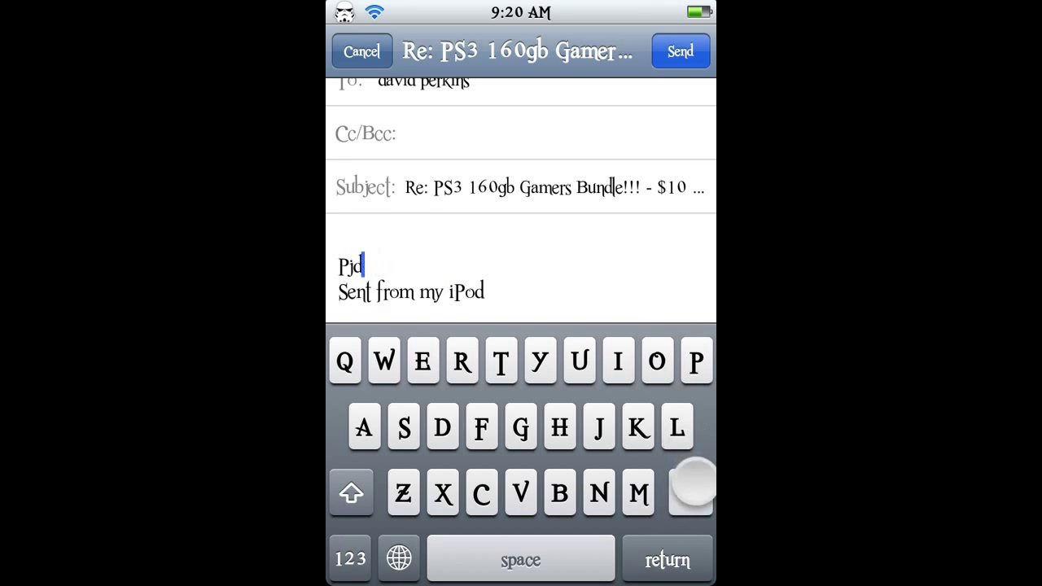
Clear the body, cancel the reply and delete the draft, returning to the thread list
click(692, 489)
click(692, 489)
click(360, 50)
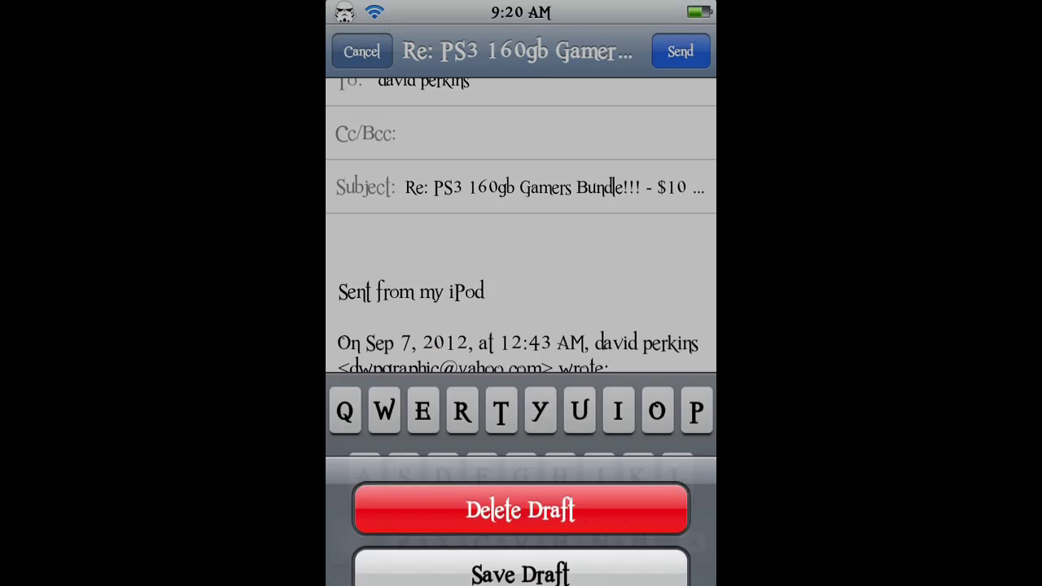
click(611, 391)
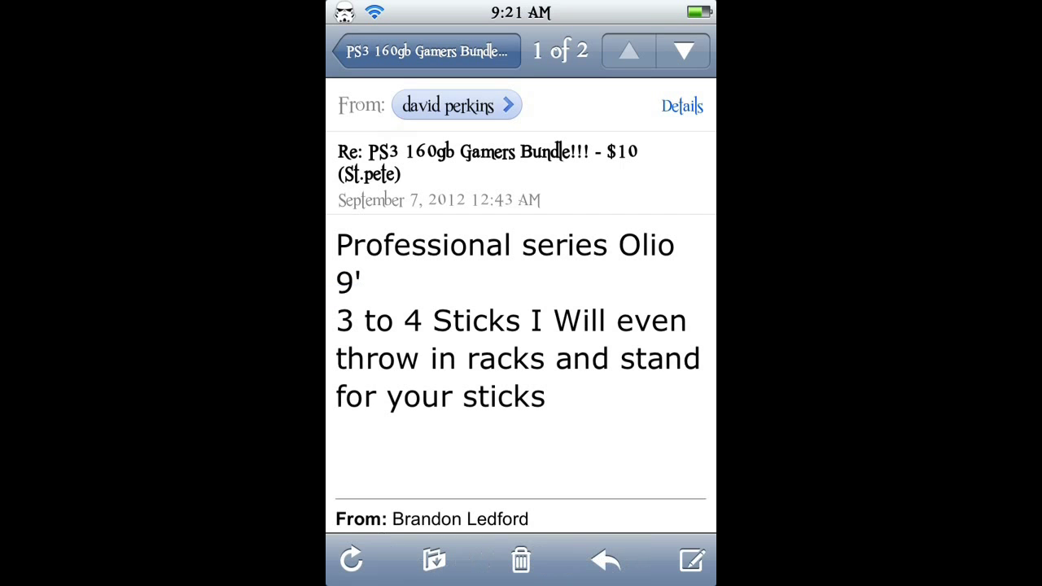
click(437, 49)
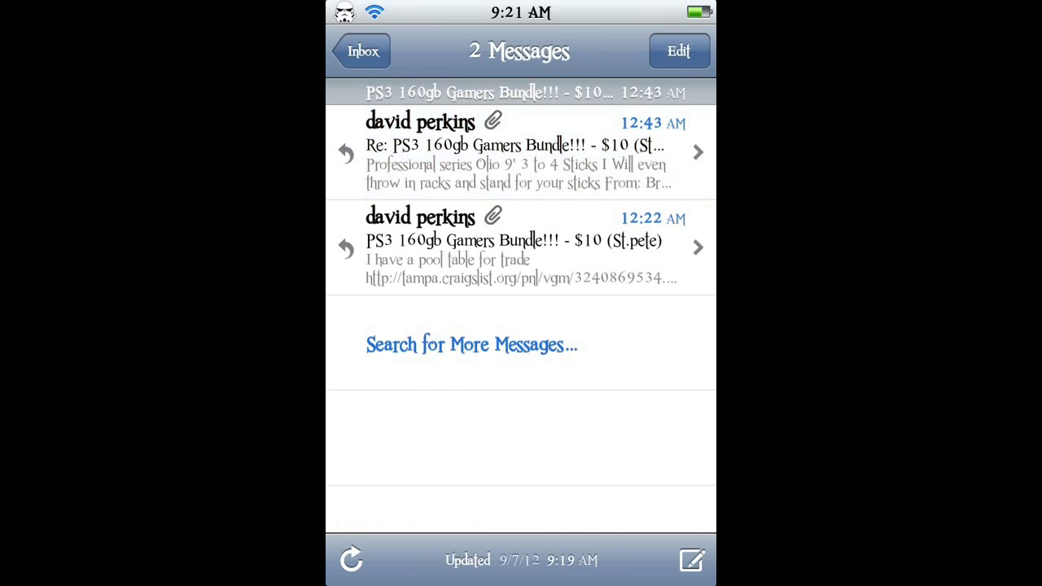
Go to the home screen and briefly open and close the Jailbreak™ folder
key(super)
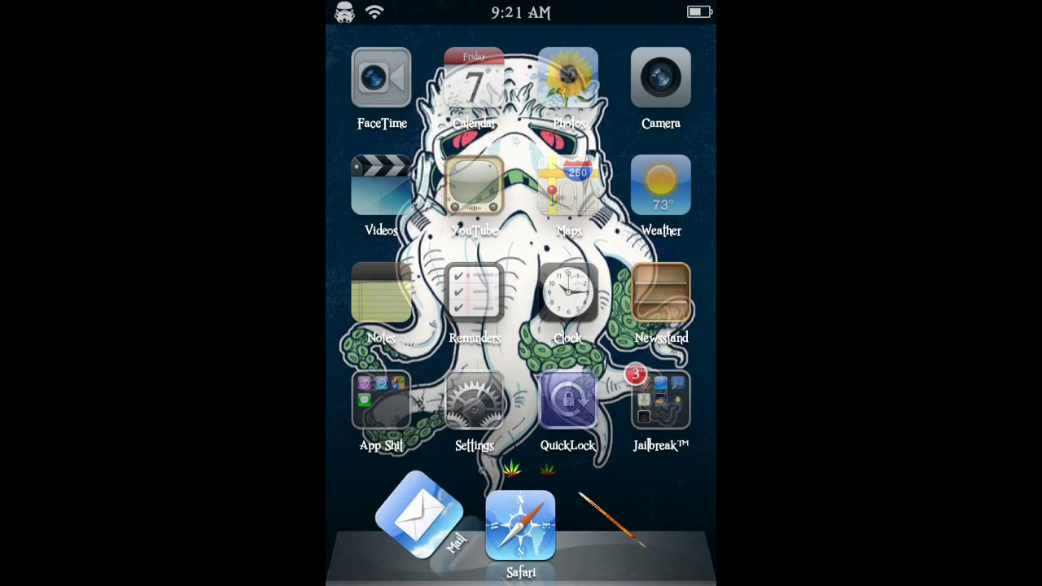
click(661, 399)
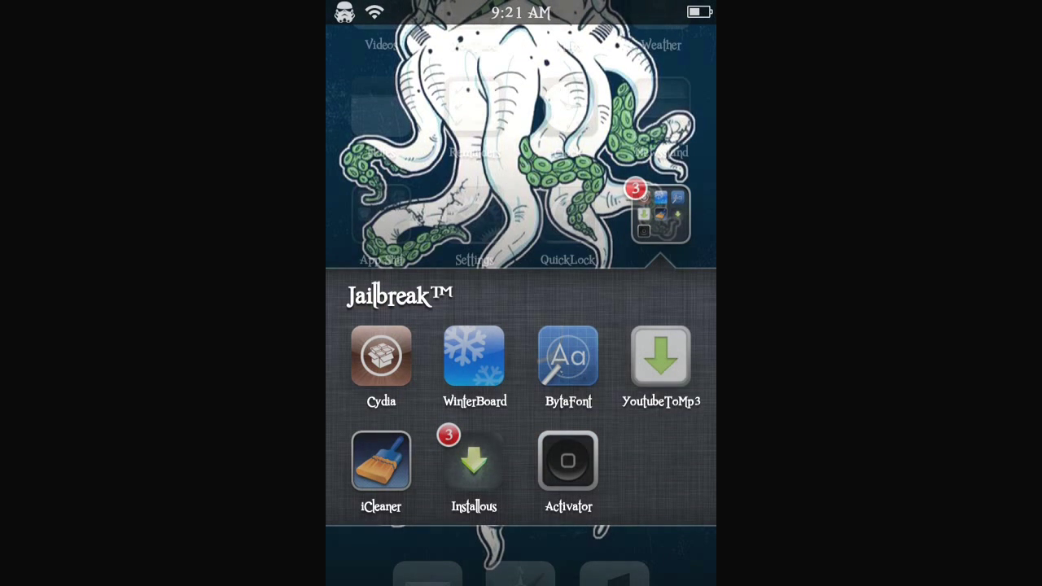
click(521, 146)
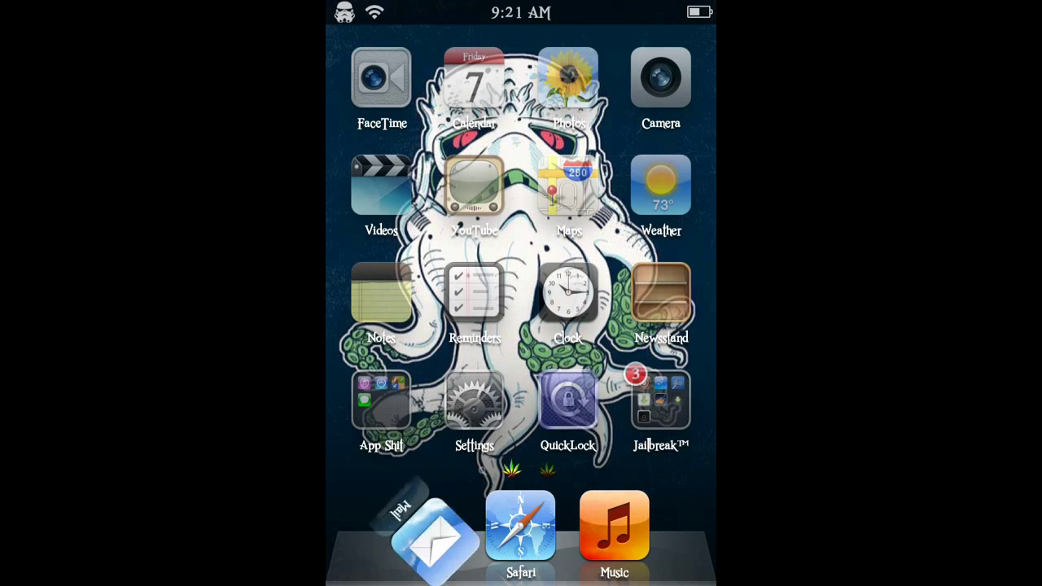
Reopen and close the Jailbreak™ folder, then view IconBounce's options in Settings
click(670, 399)
click(521, 147)
click(476, 403)
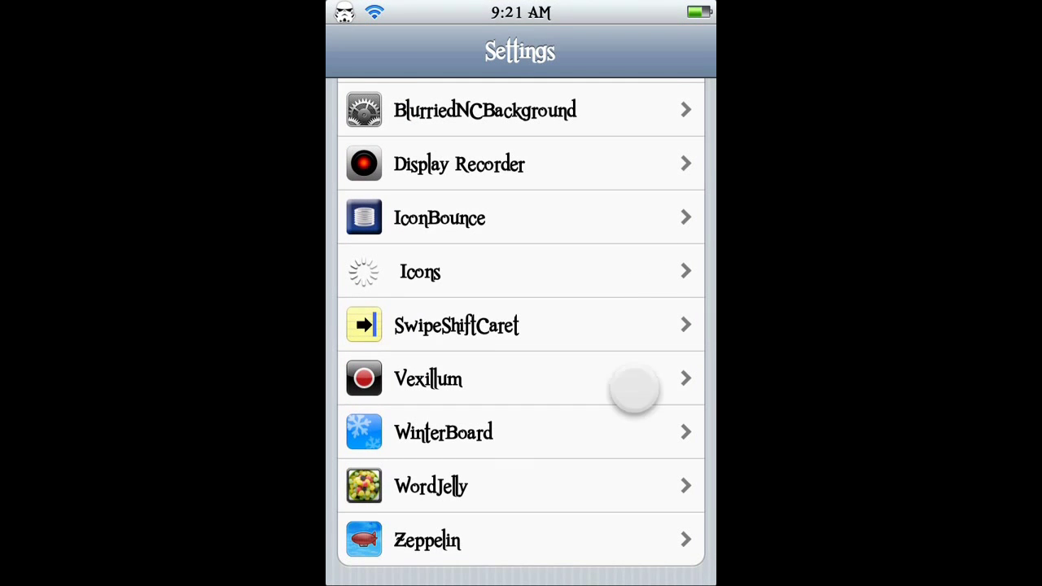
drag(558, 342, 550, 436)
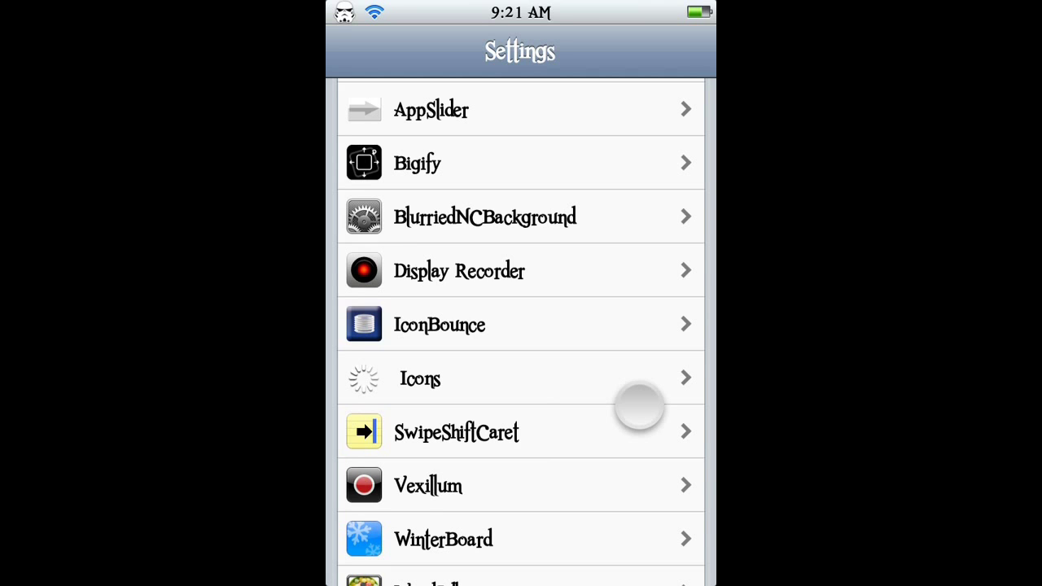
click(562, 319)
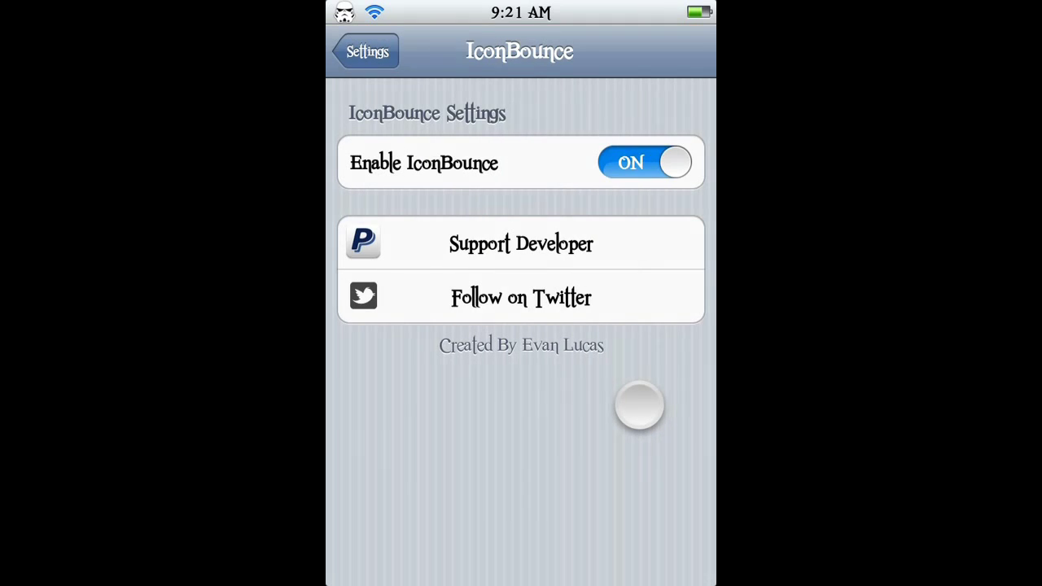
click(367, 51)
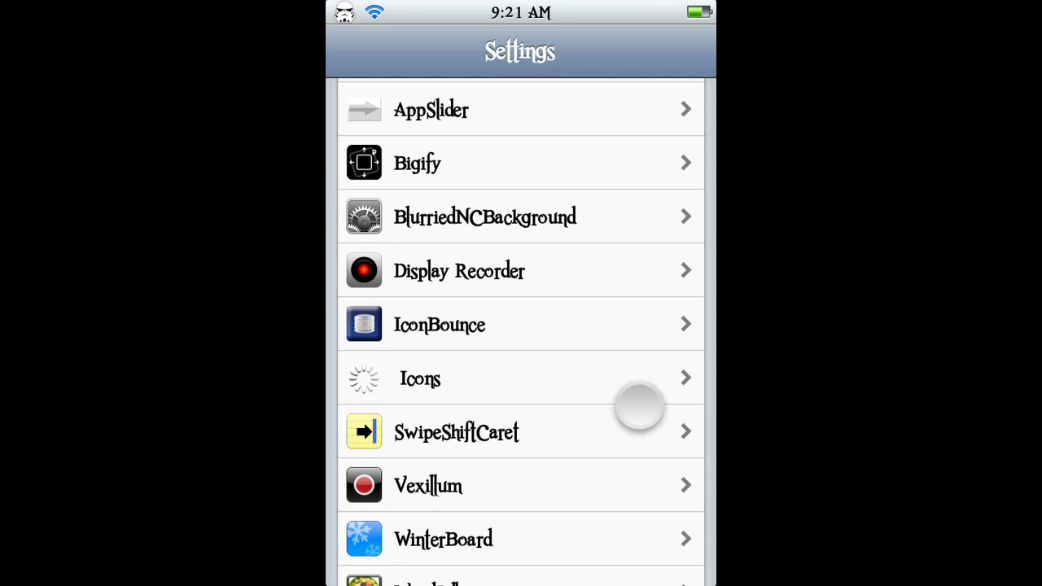
Browse Bigify's options page and return to the main Settings list
click(417, 163)
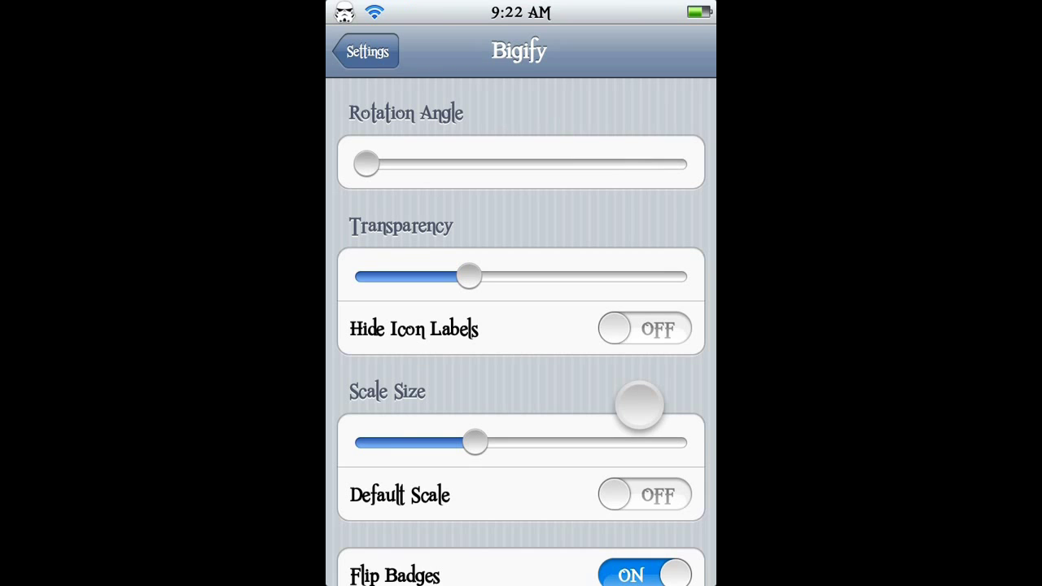
drag(640, 405, 658, 263)
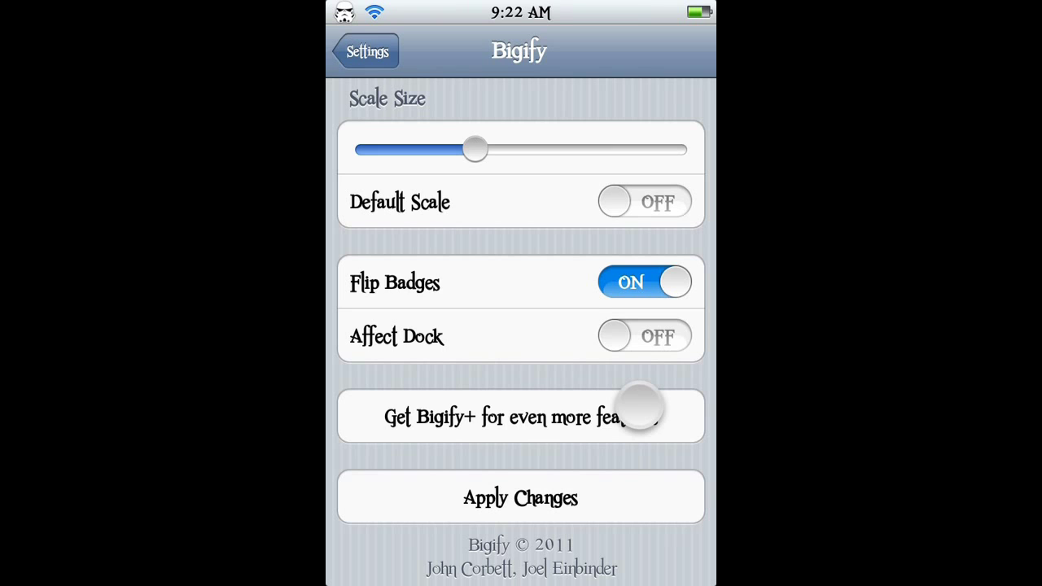
click(350, 47)
Scroll the Settings tweak list and open Vexillum's banner, font and border colour options
drag(575, 271, 575, 389)
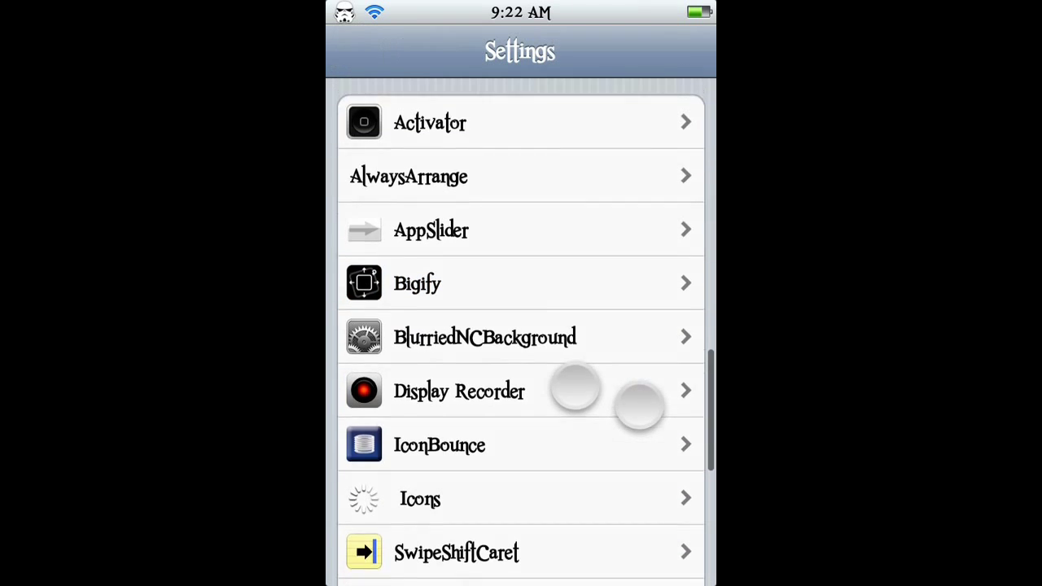
drag(639, 404, 628, 302)
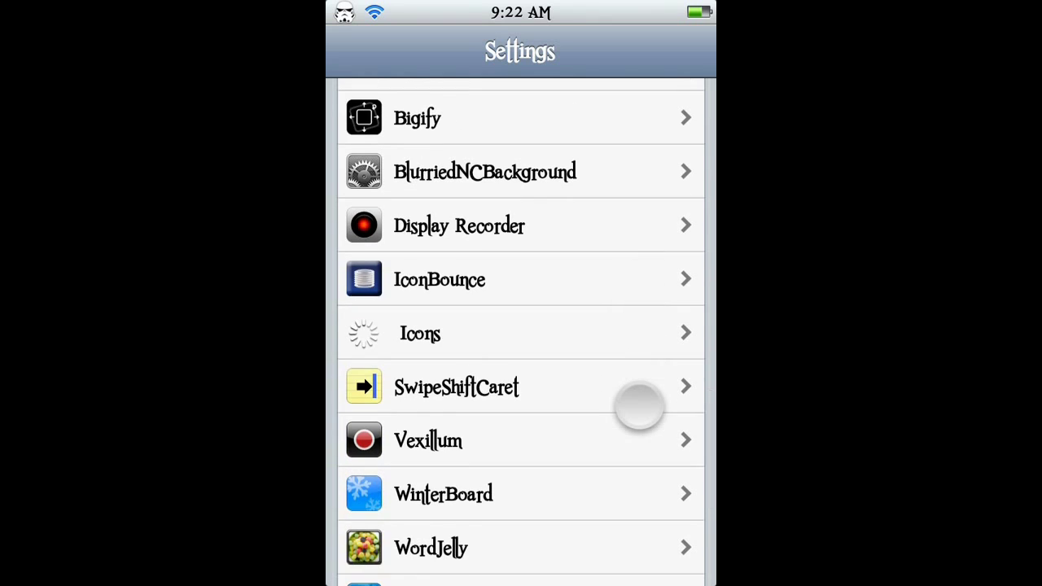
drag(639, 405, 640, 367)
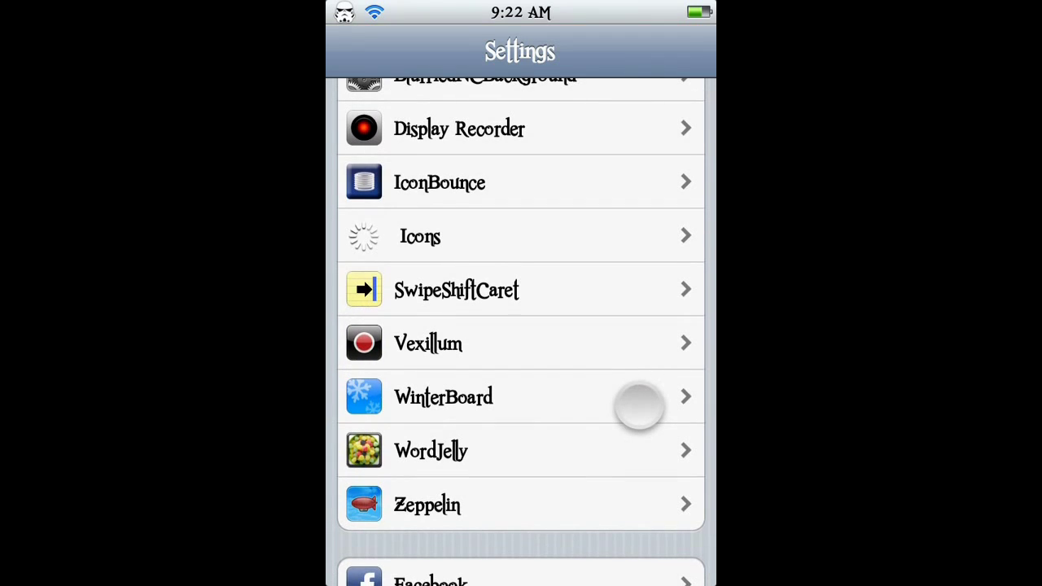
drag(597, 264, 595, 414)
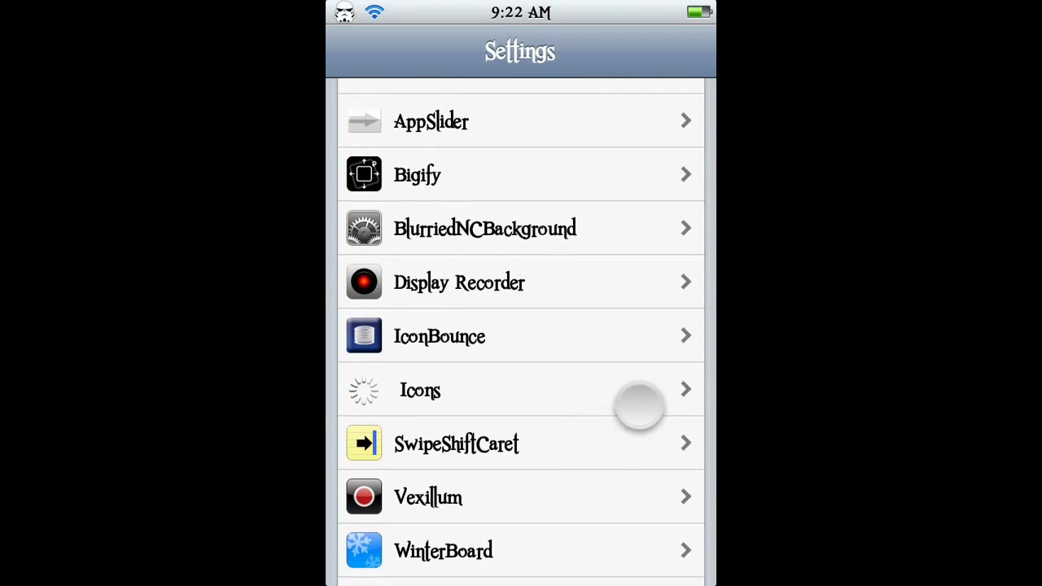
drag(601, 271, 569, 403)
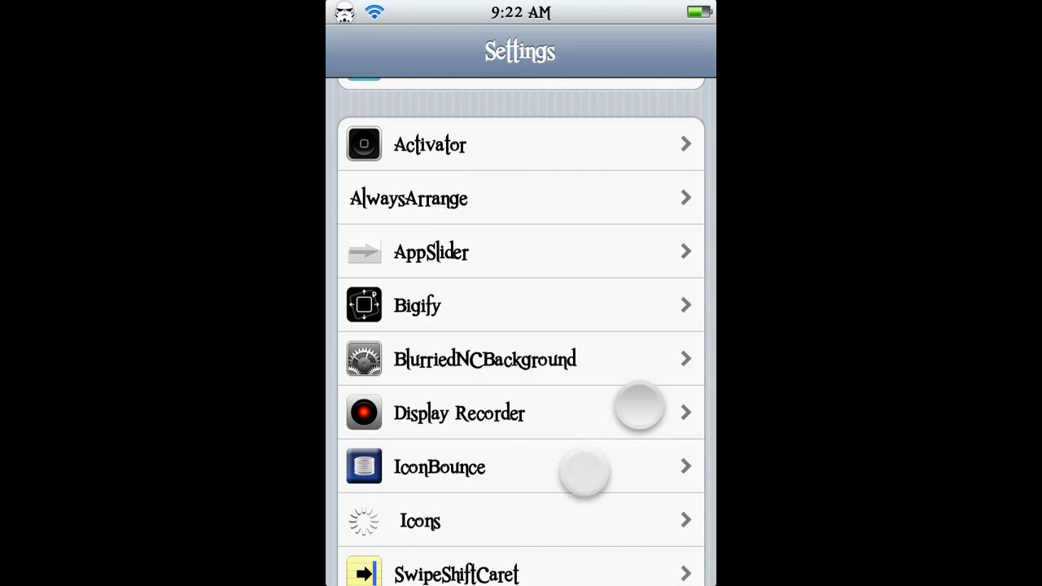
drag(595, 426, 647, 272)
drag(639, 405, 598, 364)
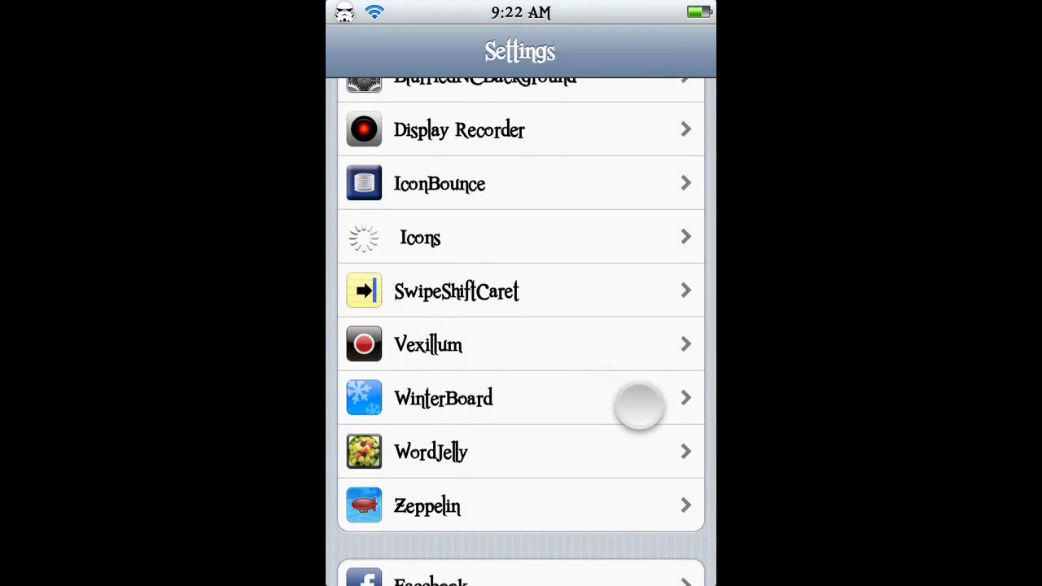
click(534, 349)
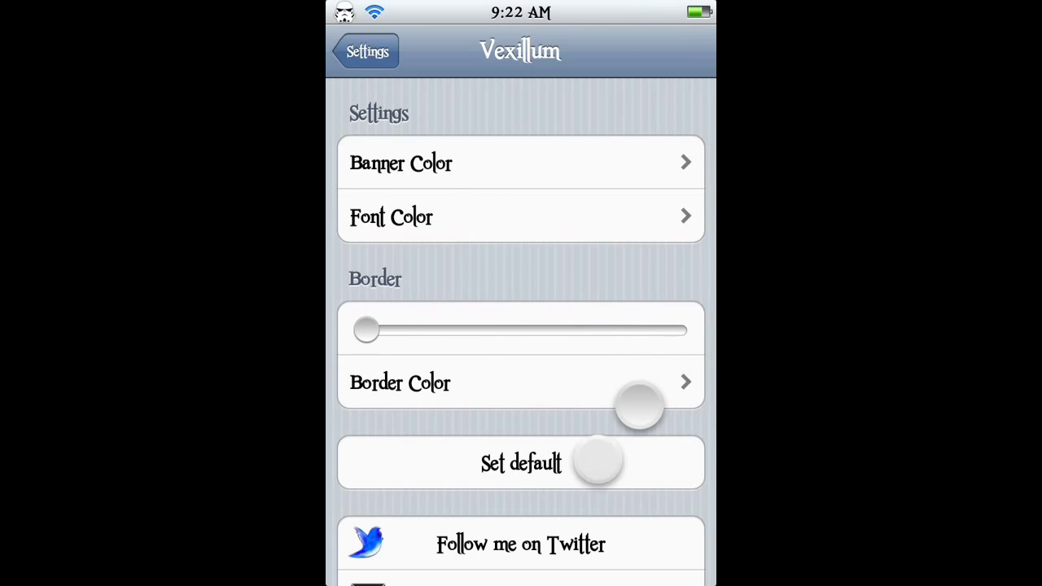
Glance at the banner colour editor, then preview red-tinted alerts in Notification Center and close it
drag(595, 459, 640, 318)
drag(624, 228, 624, 449)
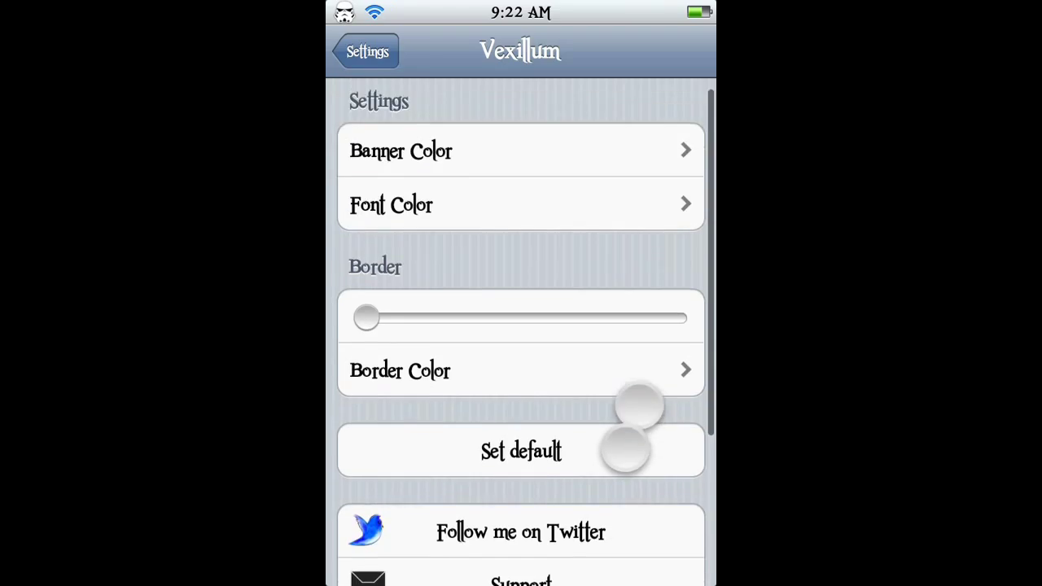
click(630, 159)
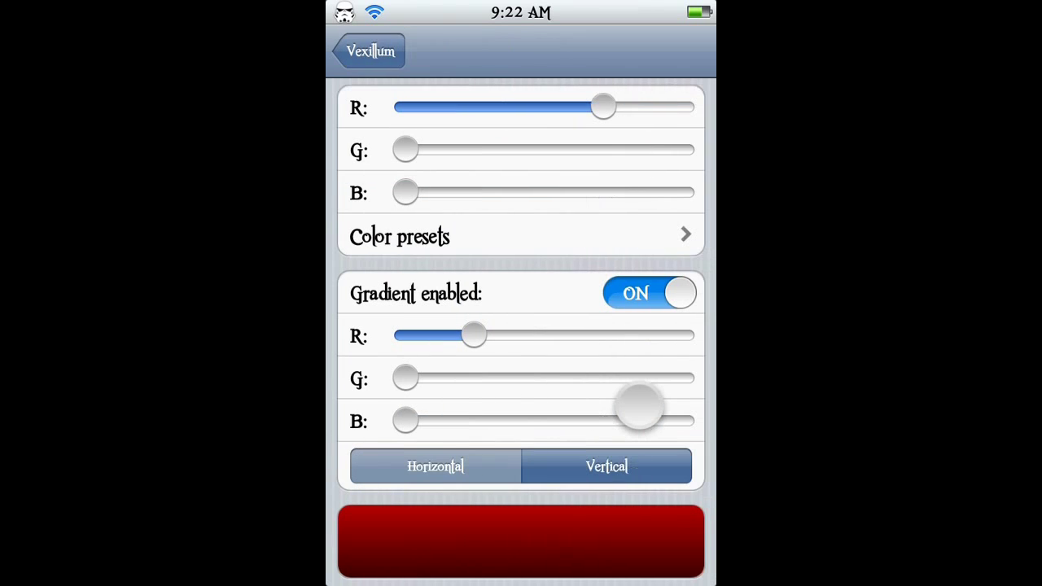
click(373, 49)
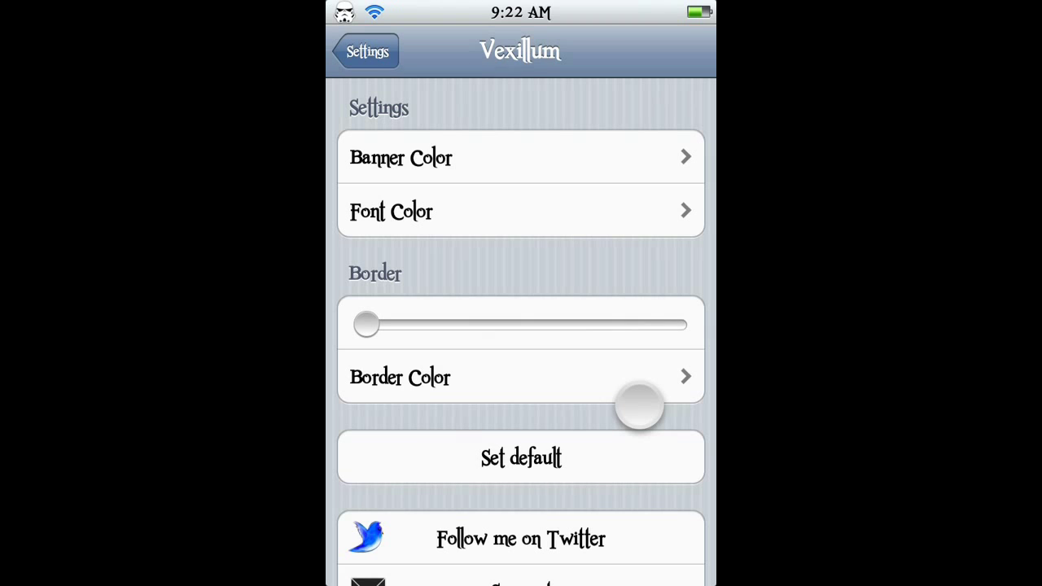
drag(521, 1, 521, 492)
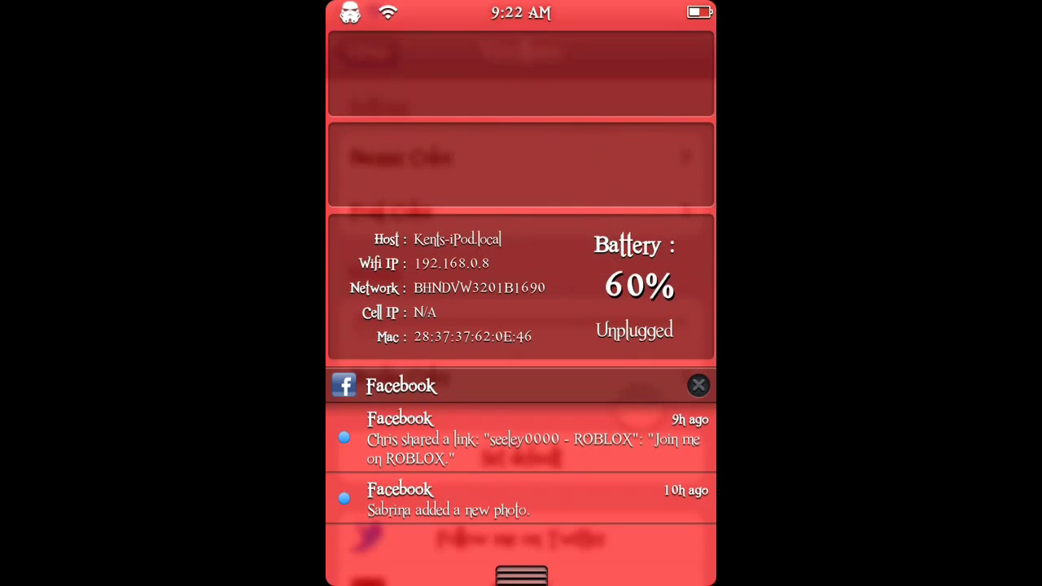
drag(522, 575, 521, 4)
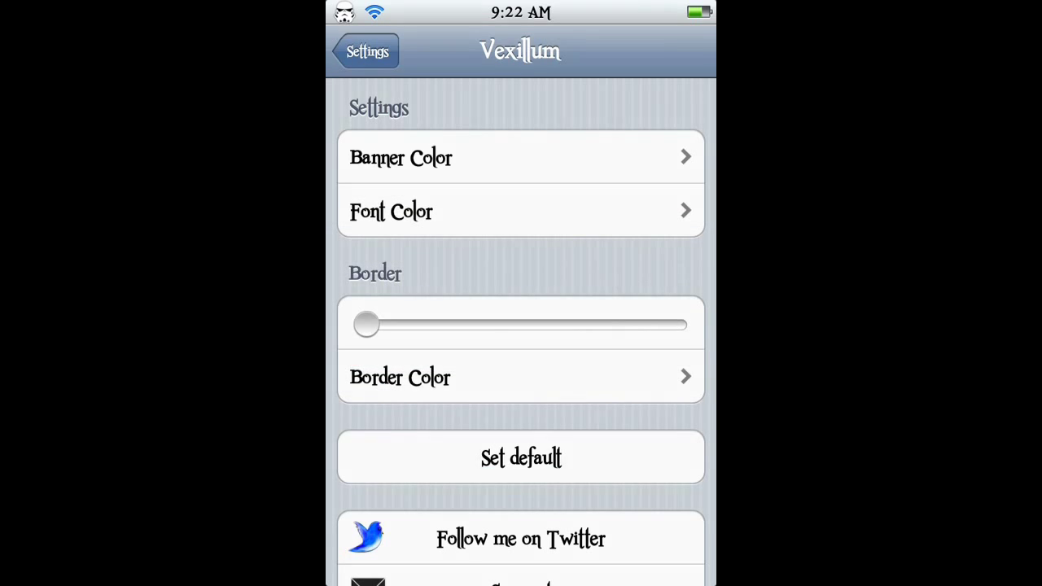
View Vexillum's red-gradient Banner Color editor twice, returning to the Vexillum list each time
drag(595, 282, 591, 396)
click(595, 155)
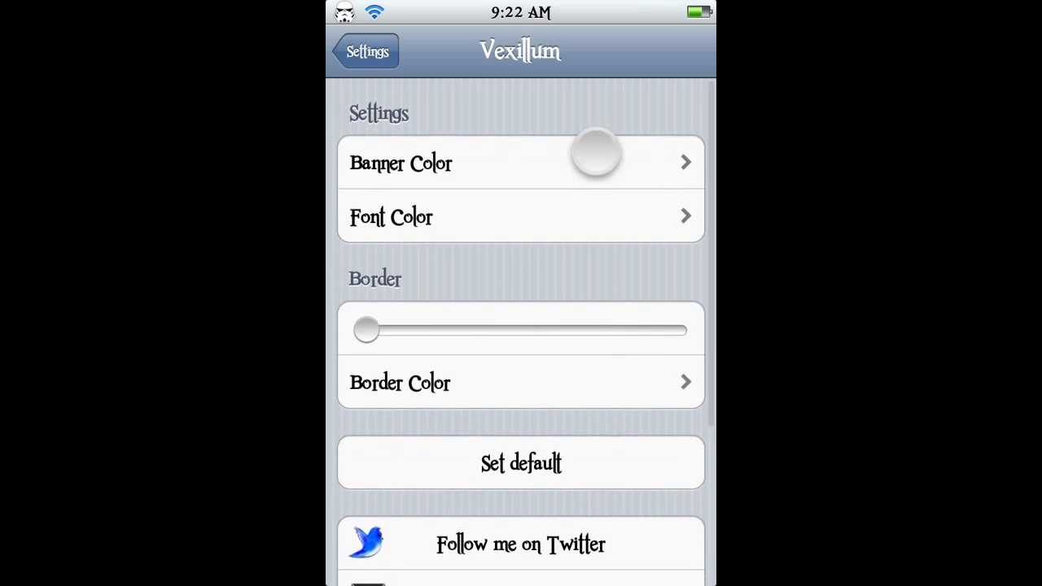
drag(644, 417, 644, 374)
click(371, 51)
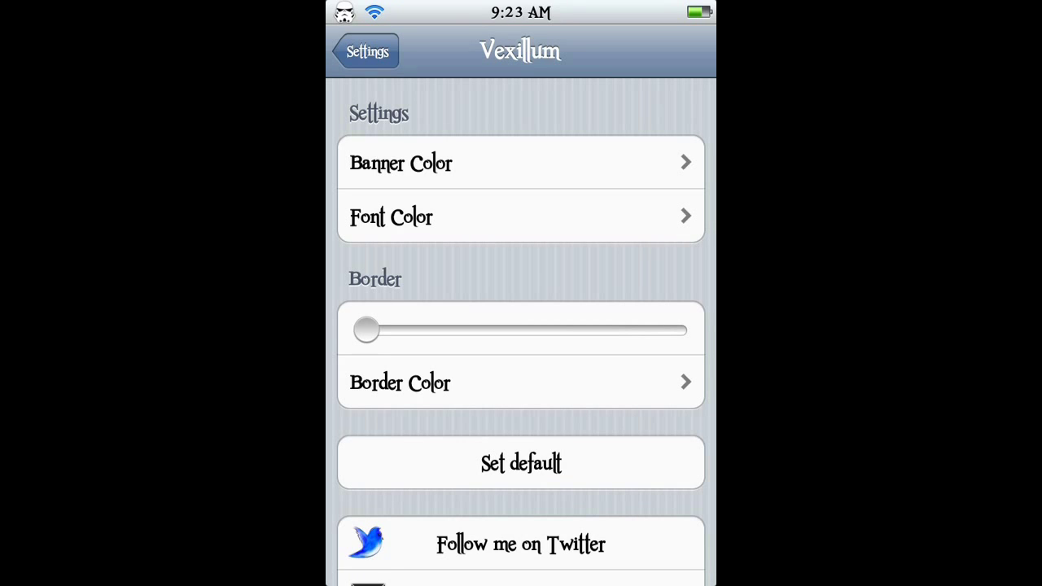
click(654, 159)
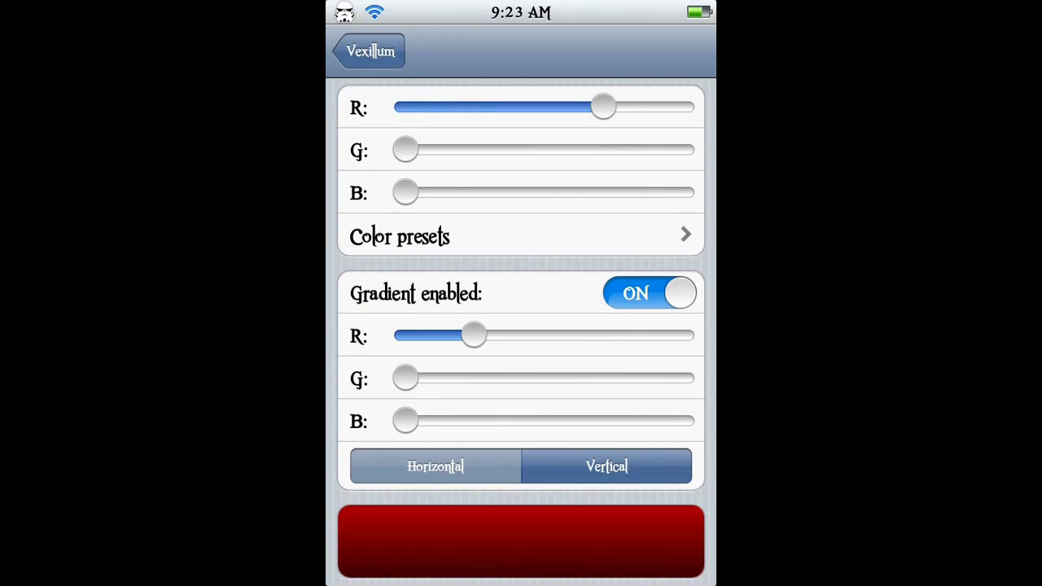
click(372, 49)
Check the white Font Color editor and return to the Vexillum list
click(481, 221)
click(372, 51)
drag(576, 422, 591, 307)
Return to the main Settings list and scroll down to the lower tweak entries
click(376, 42)
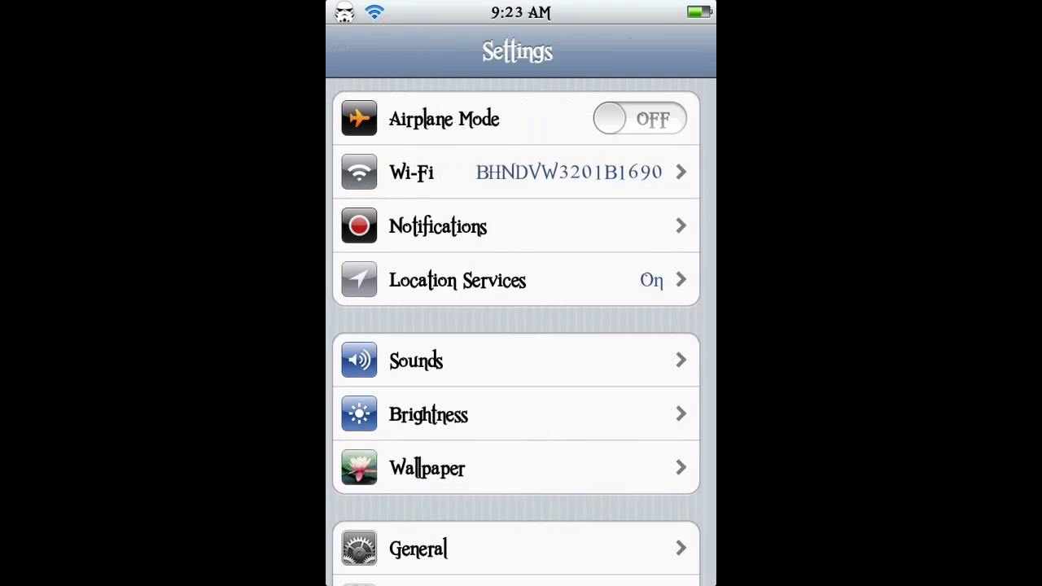
drag(575, 471, 575, 305)
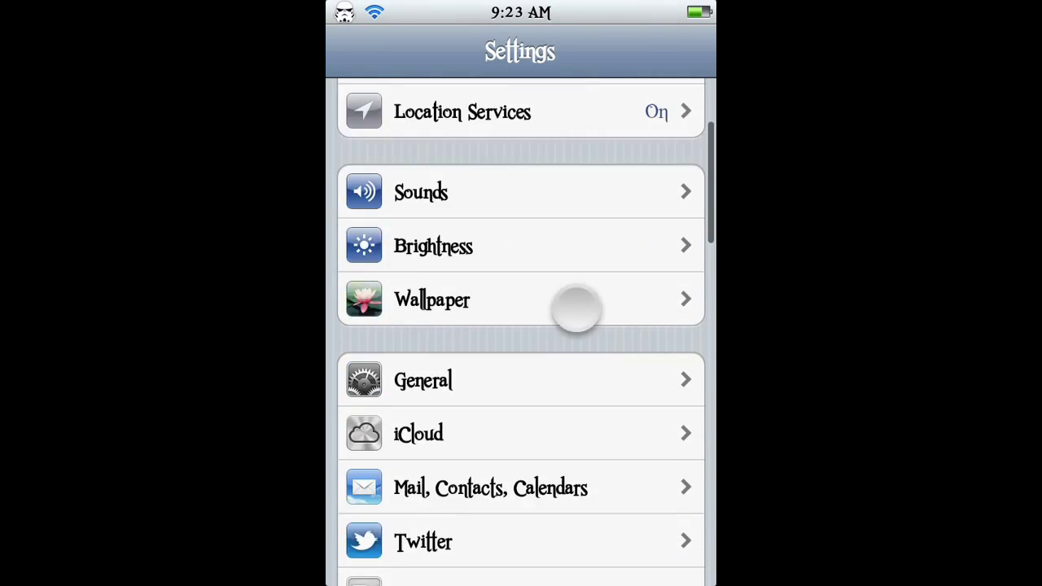
drag(564, 468, 599, 294)
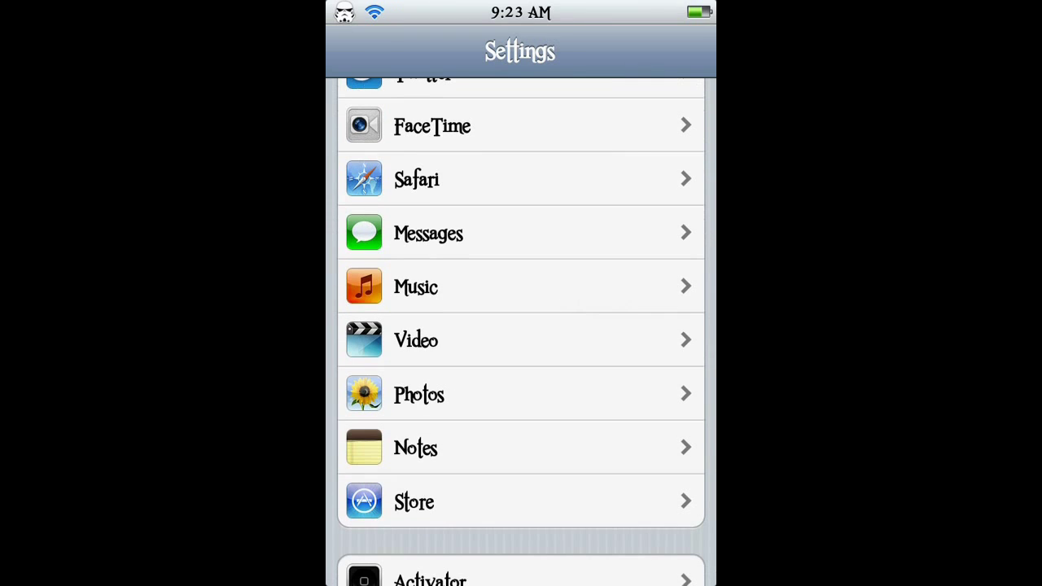
drag(547, 463, 610, 302)
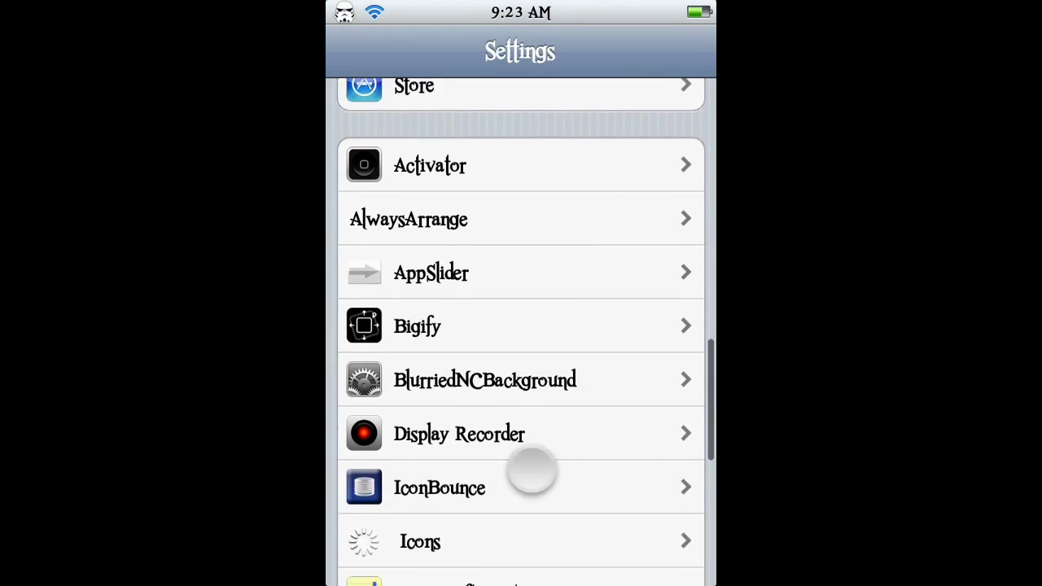
drag(545, 437, 538, 413)
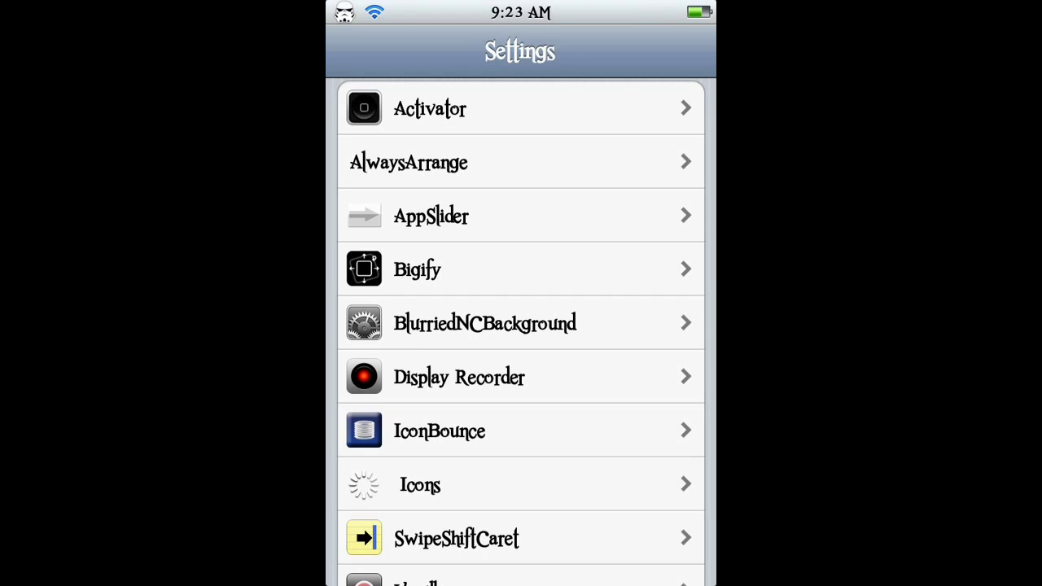
drag(577, 510, 611, 326)
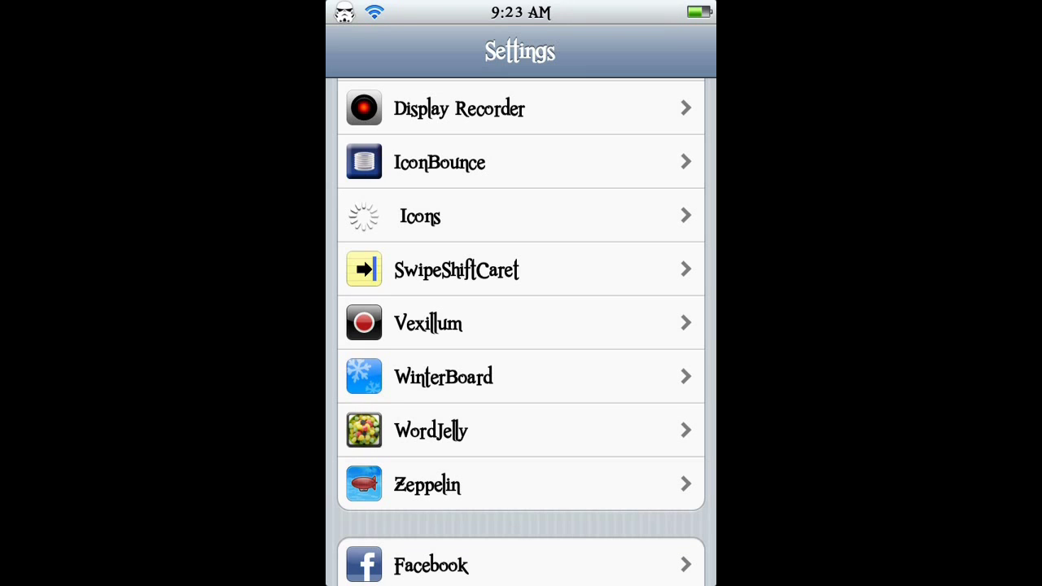
Check IconsSB's disabled options, then open Zeppelin's page showing the Storm Trooper theme
click(631, 219)
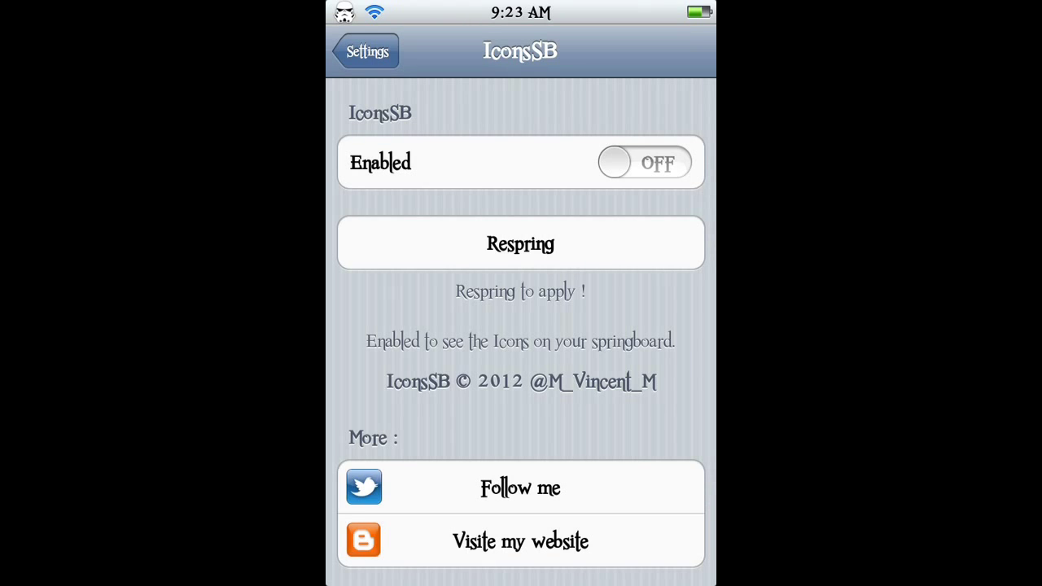
click(367, 52)
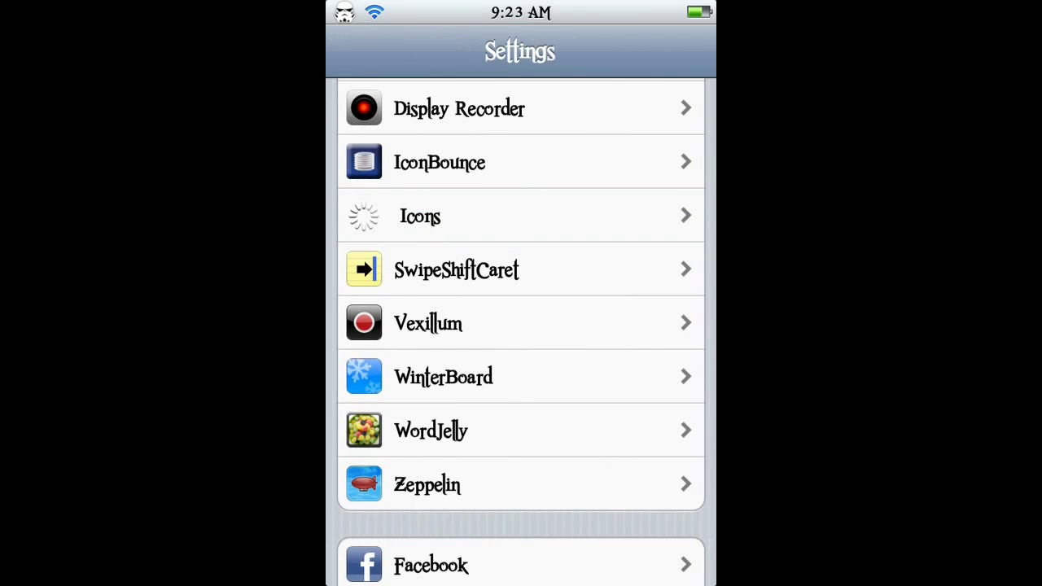
click(517, 483)
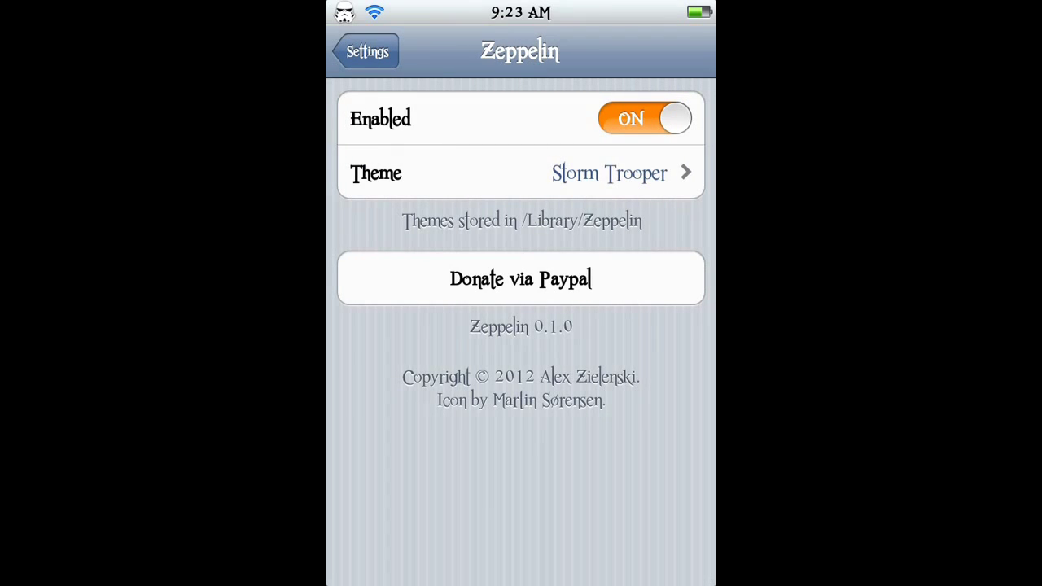
Open Zeppelin's Theme list and scroll through the available status-bar themes
click(616, 178)
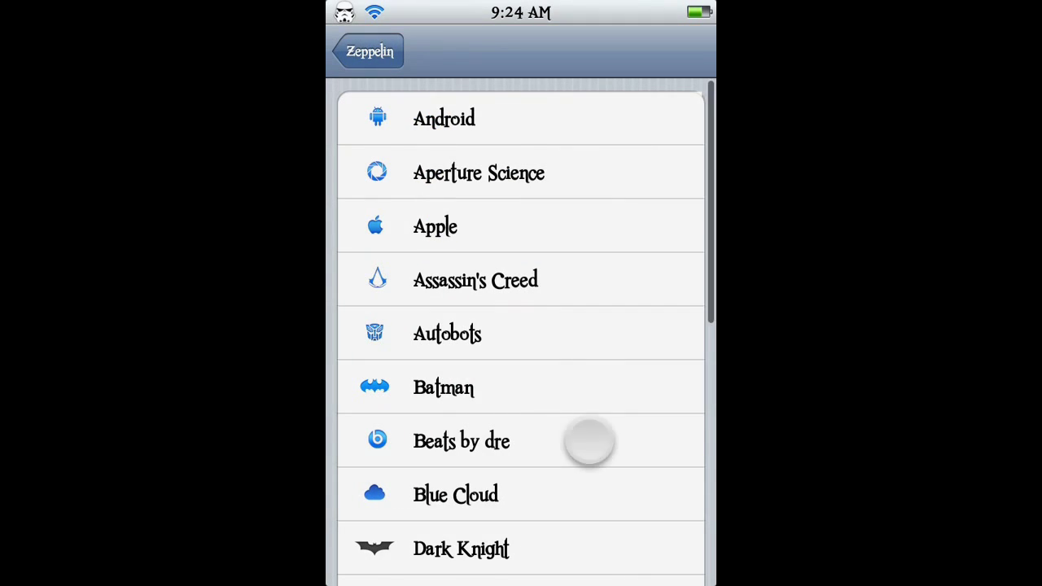
drag(589, 442, 626, 286)
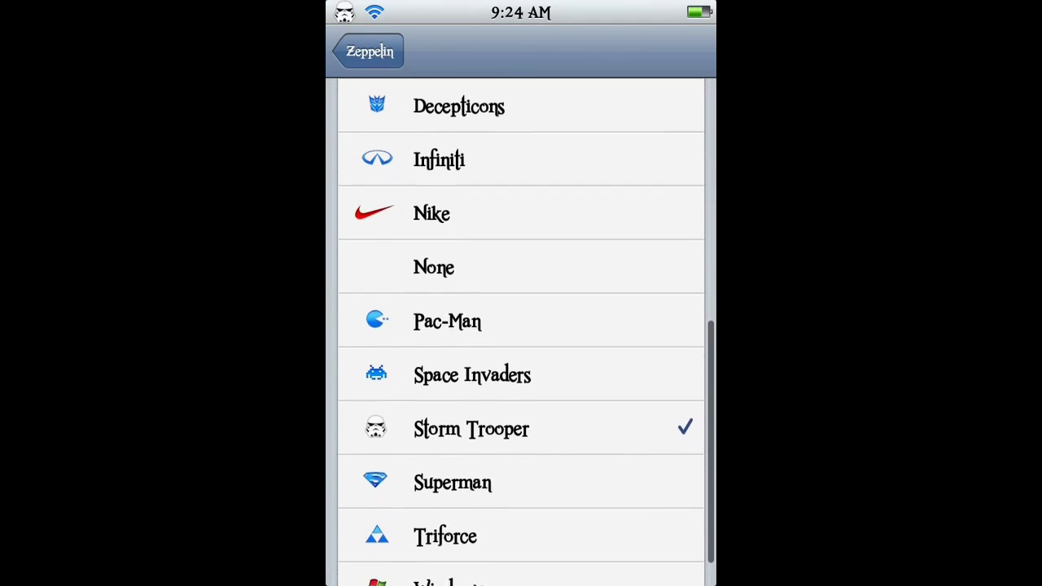
mouse_move(570, 461)
mouse_down()
mouse_move(565, 381)
mouse_move(585, 334)
mouse_up()
drag(579, 269, 572, 514)
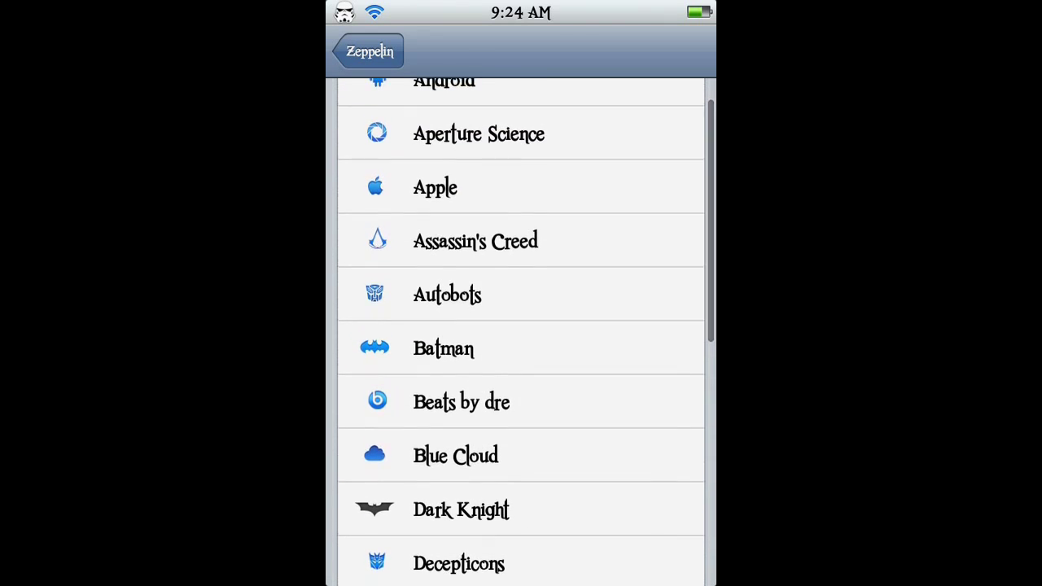
mouse_move(570, 393)
mouse_down()
mouse_move(570, 486)
mouse_move(570, 443)
mouse_up()
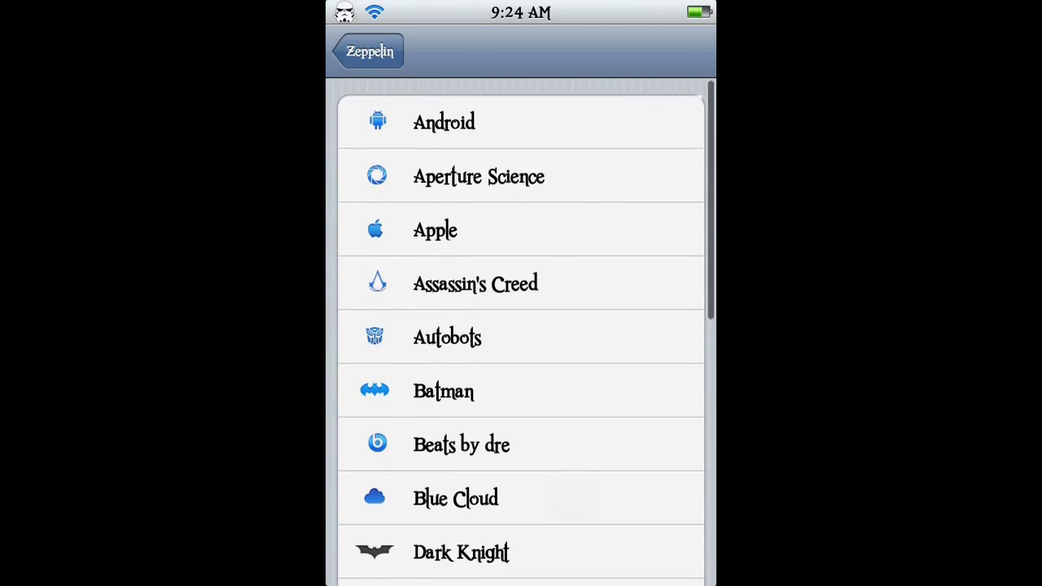
Try the Android, Aperture Science, Assassin's Creed, Apple, Autobots and Beats by dre themes
click(553, 119)
click(391, 176)
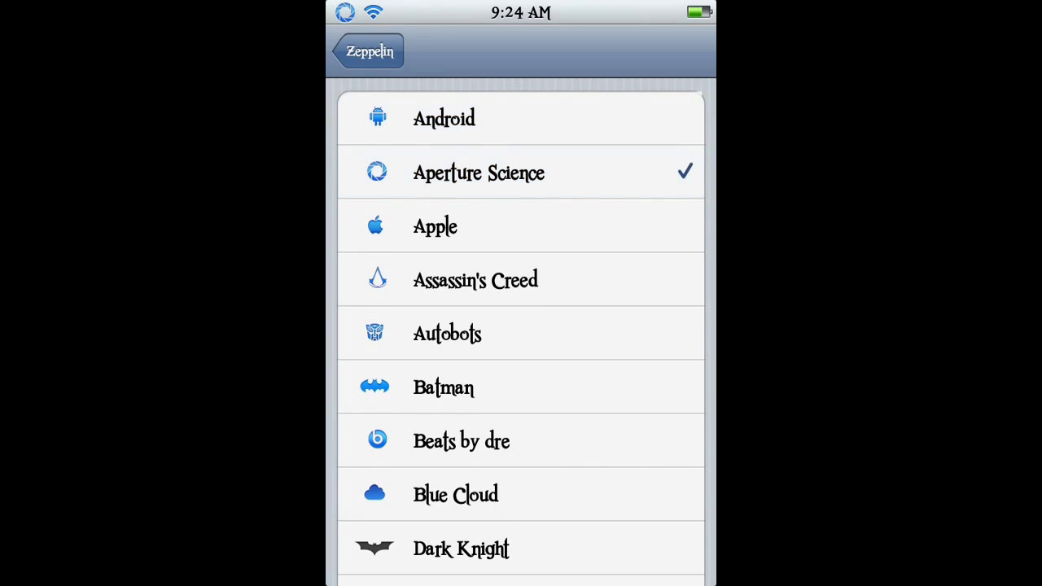
click(391, 264)
click(391, 226)
click(407, 333)
click(411, 431)
Reapply the Storm Trooper theme and back out to the main Settings list
drag(593, 434, 594, 246)
drag(516, 412, 628, 227)
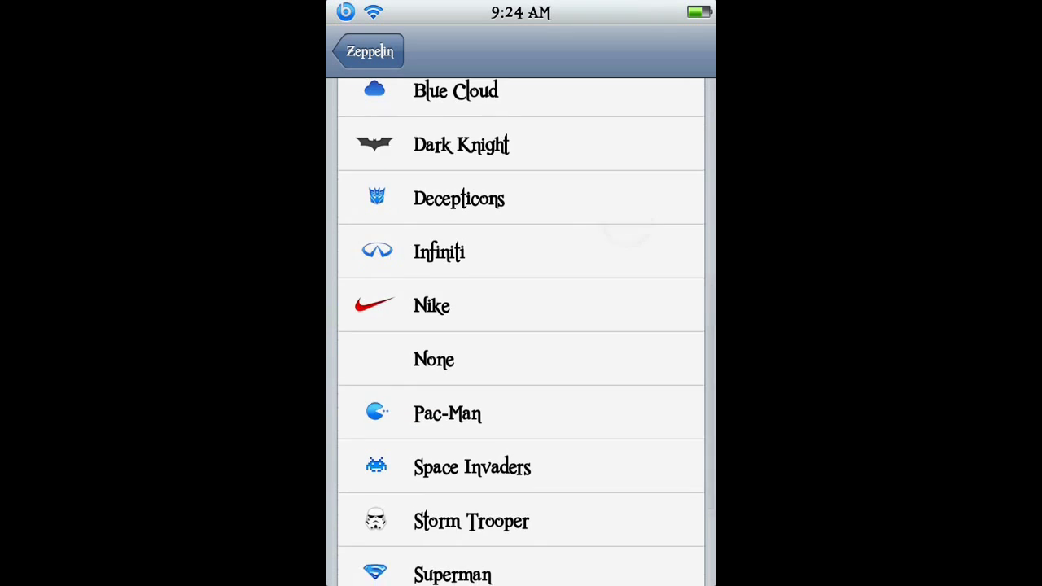
drag(478, 495, 565, 325)
click(424, 381)
click(391, 51)
click(361, 49)
Leave Settings with the Home button and open the Jailbreak™ folder on the home screen
drag(568, 477, 593, 376)
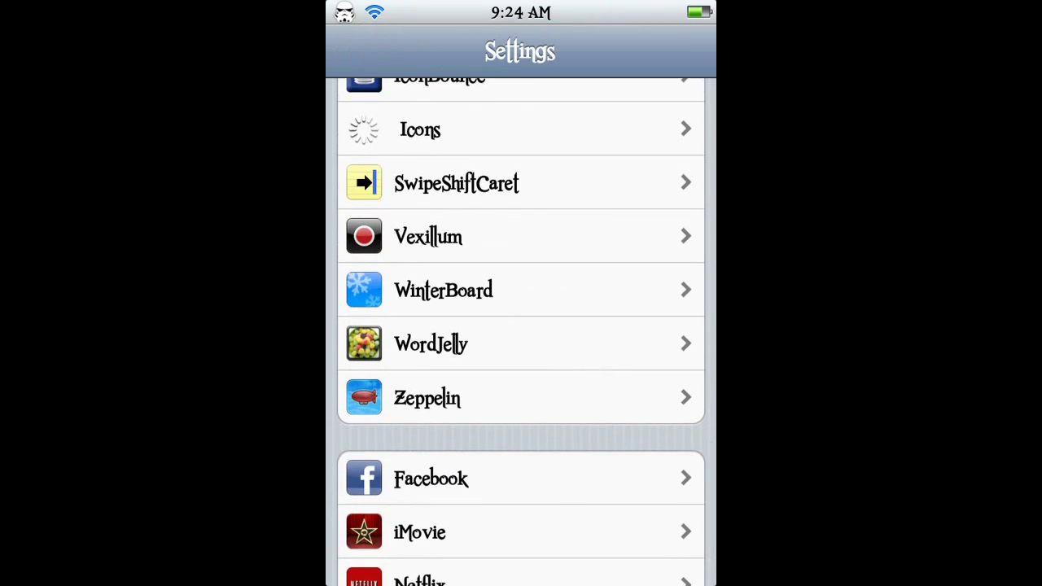
key(Home)
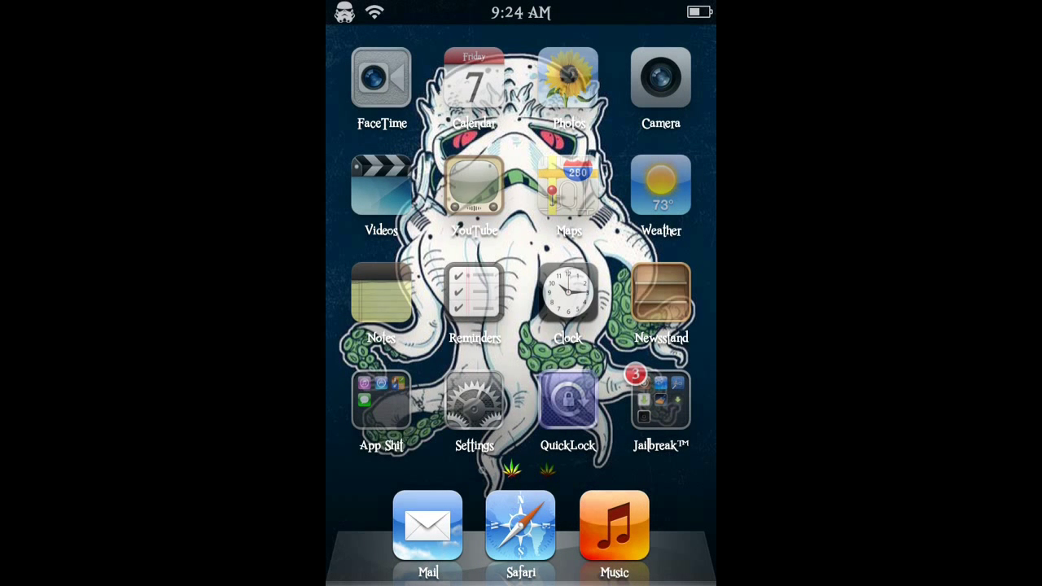
click(674, 407)
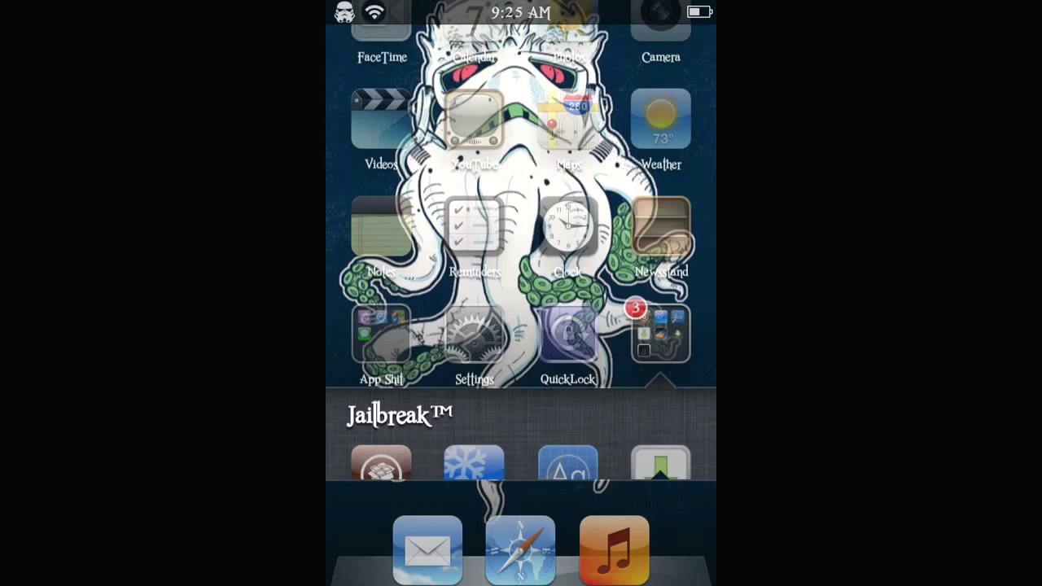
Close the Jailbreak™ folder and move to the page with the Games, Business and Social folders
mouse_move(650, 359)
mouse_down()
mouse_move(424, 359)
mouse_move(650, 359)
mouse_up()
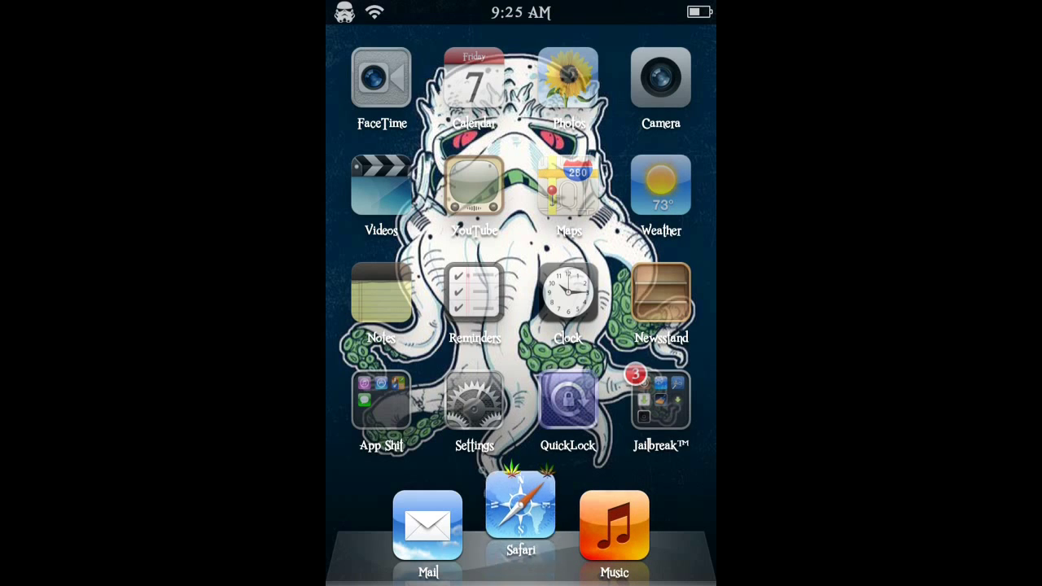
click(636, 359)
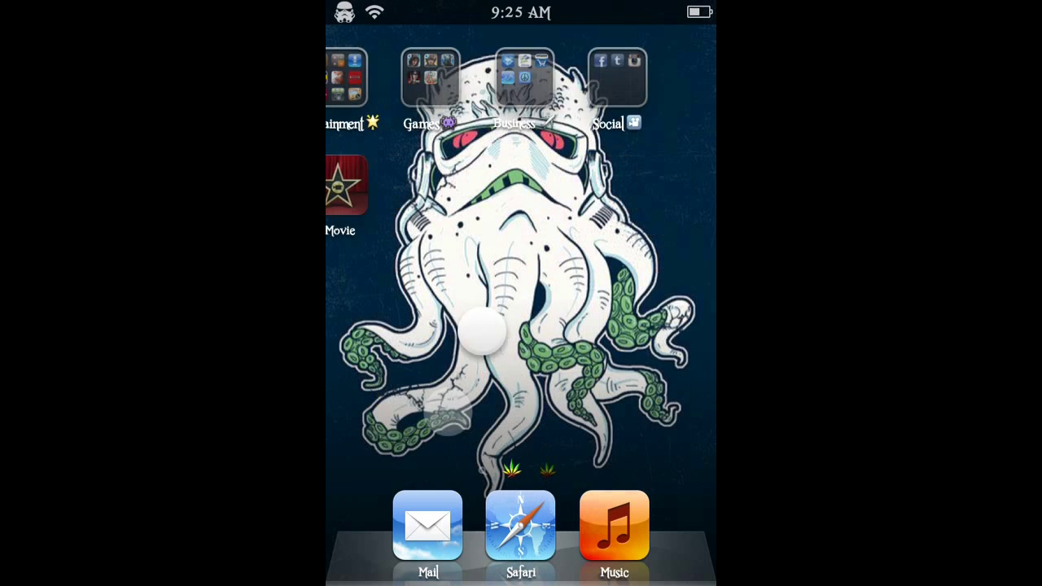